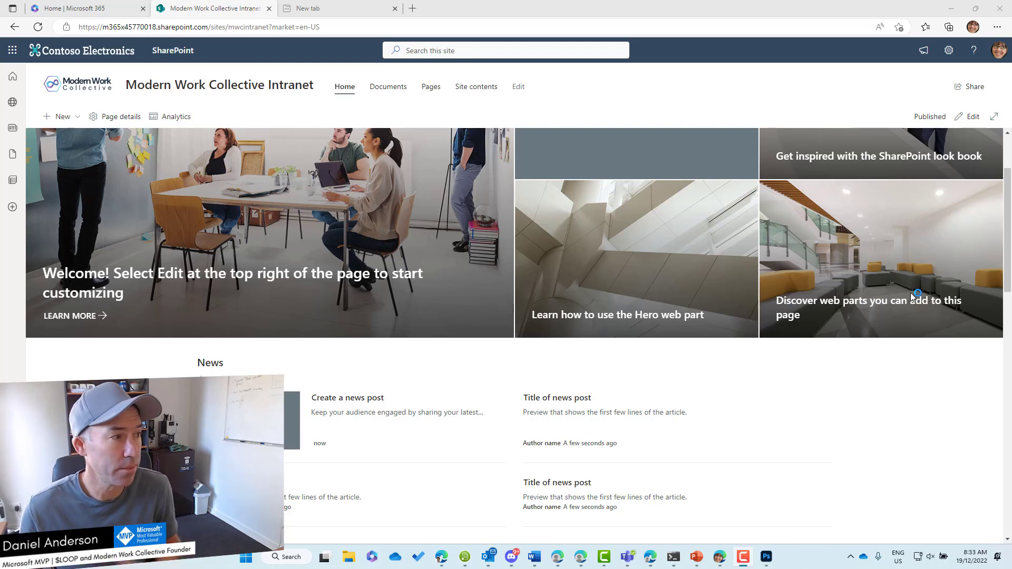
# Create a new site page from the Blank template after previewing the Visual and Basic text templates.
pyautogui.click(74, 123)
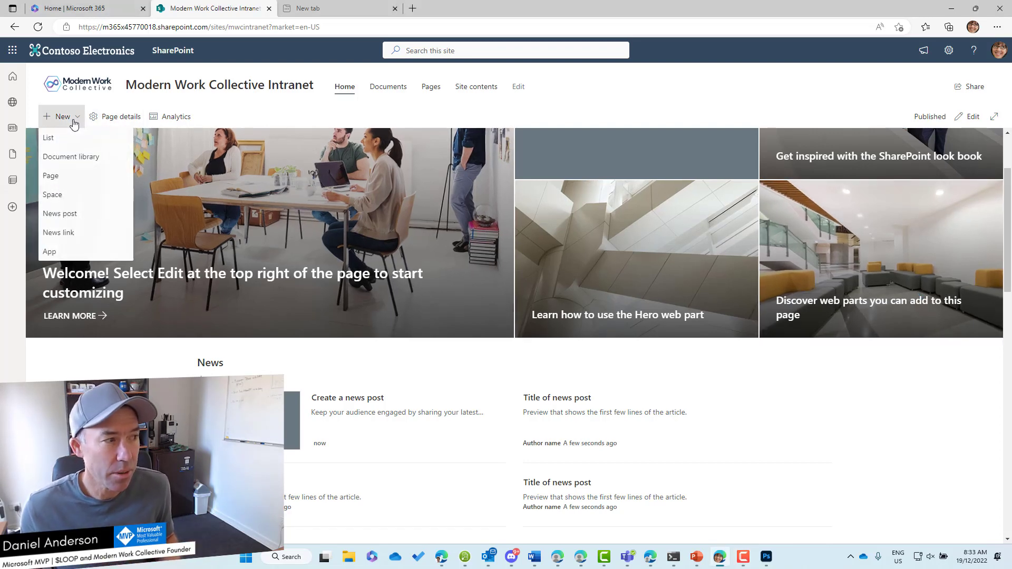
pyautogui.click(74, 181)
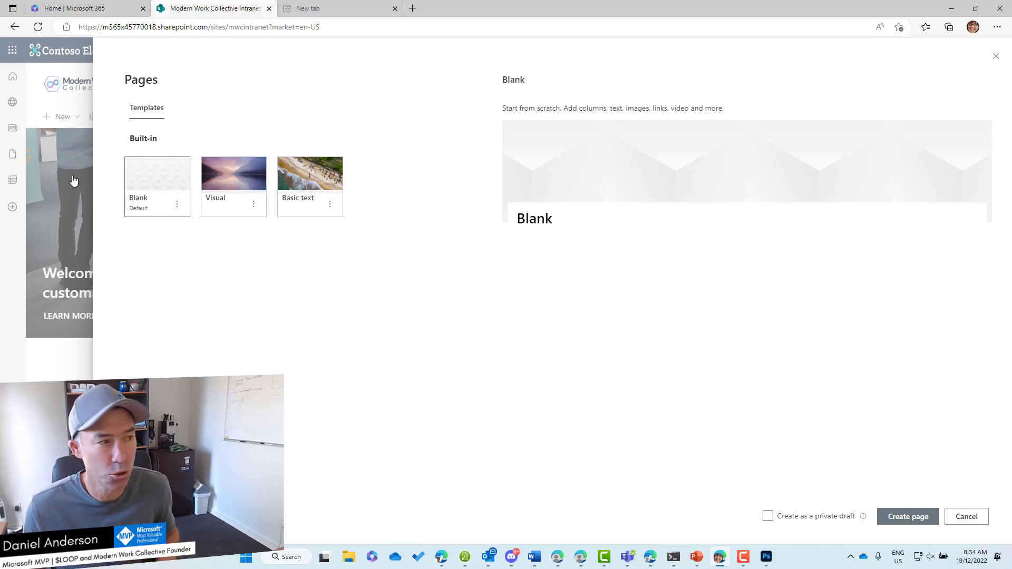
pyautogui.click(229, 209)
pyautogui.click(316, 196)
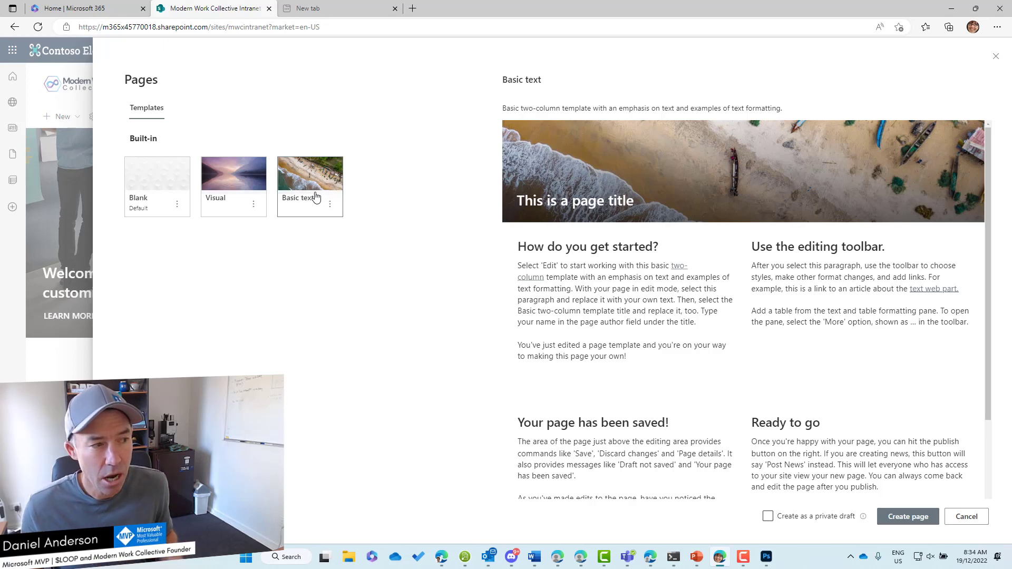
pyautogui.click(142, 182)
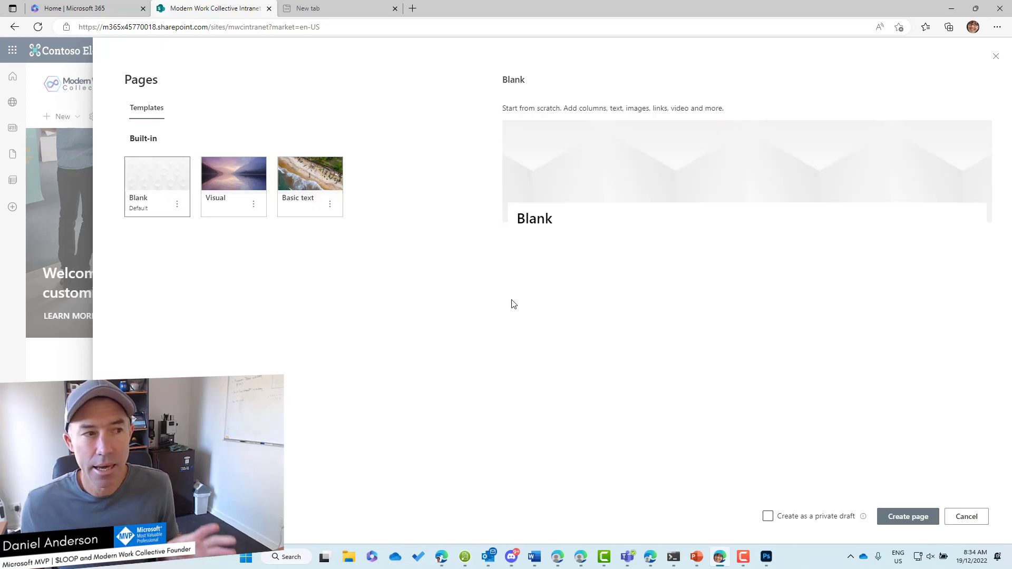
pyautogui.click(891, 518)
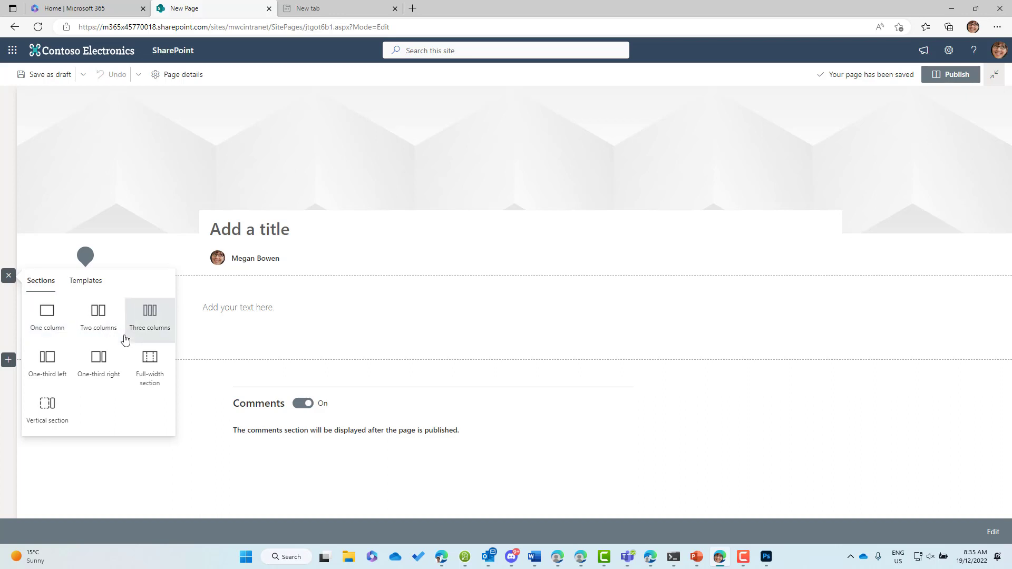
# Add a two-column section above the existing text section.
pyautogui.click(108, 331)
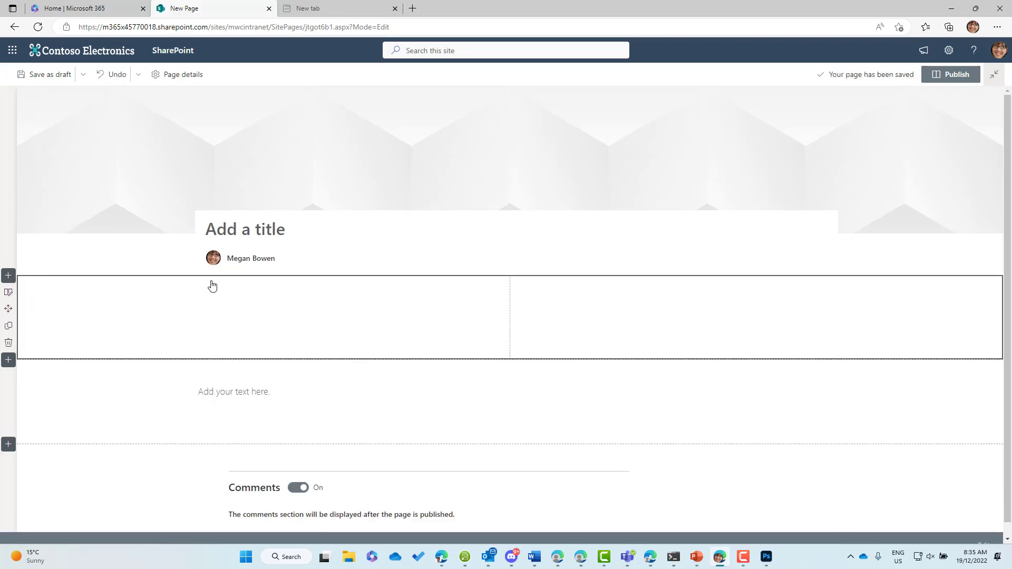
# Try the Neutral, Soft and dark background shadings on the two-column section, ending on the plain white option.
pyautogui.click(8, 292)
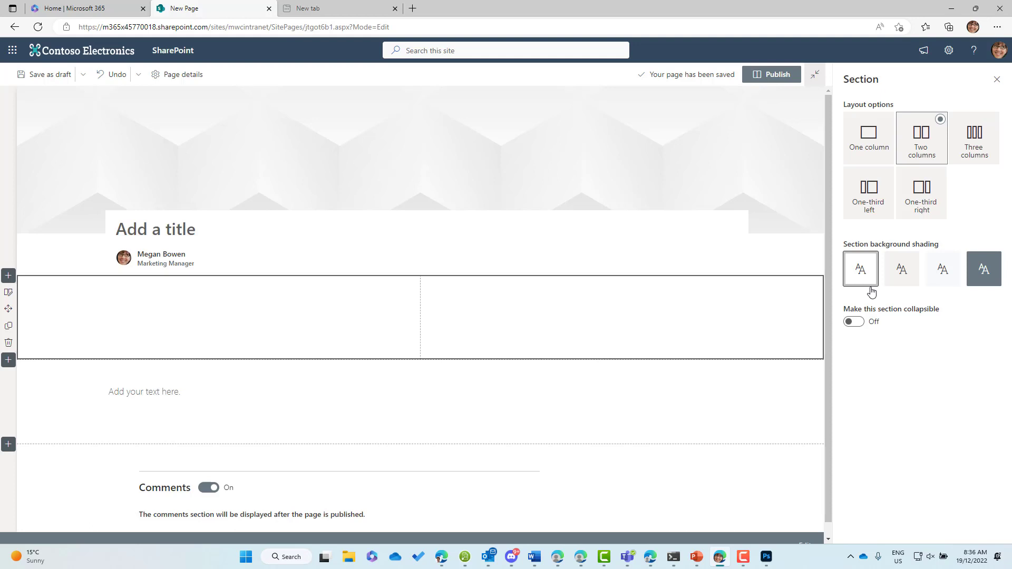
pyautogui.click(903, 272)
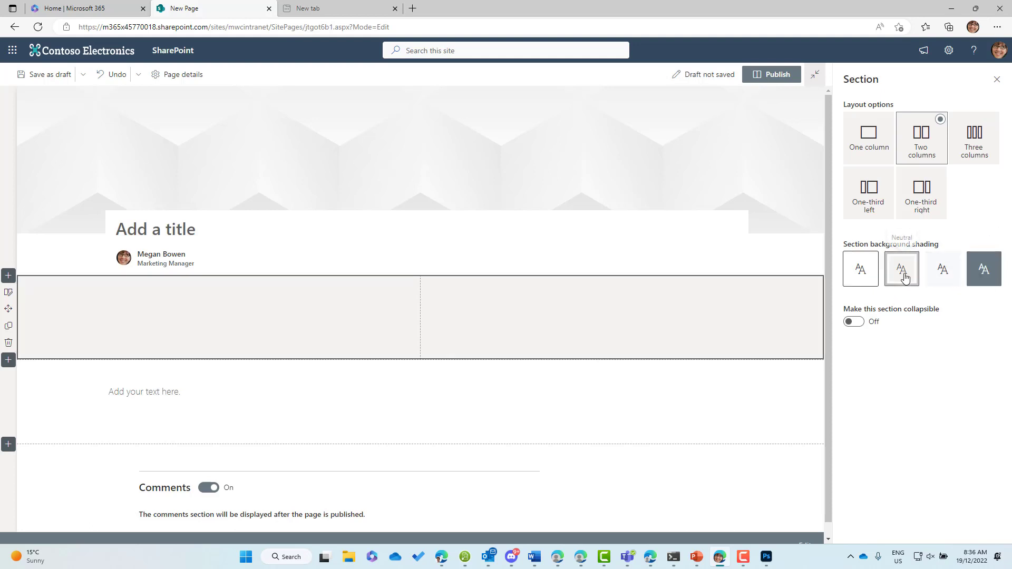
pyautogui.click(943, 270)
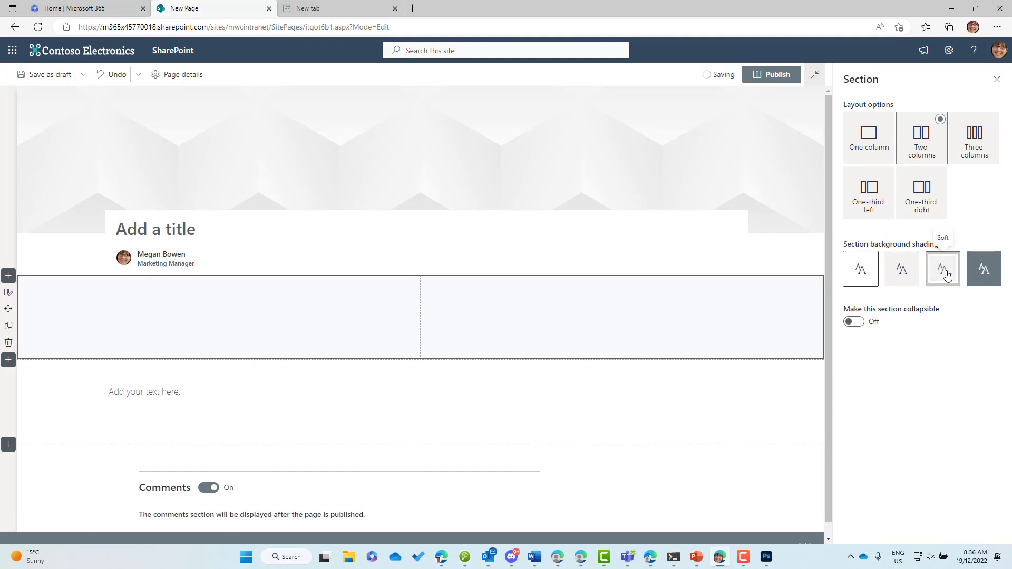
pyautogui.click(1003, 269)
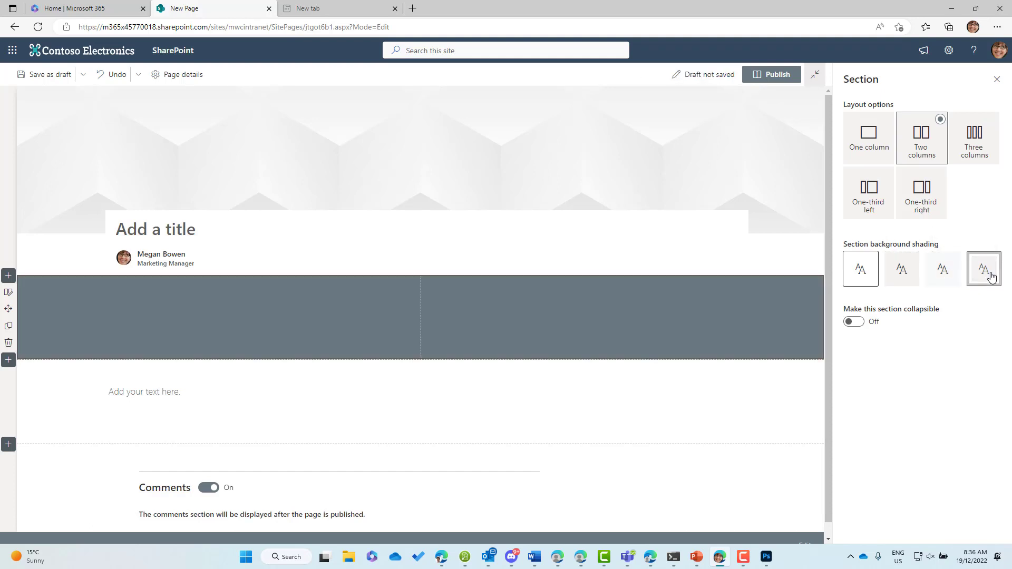
pyautogui.click(907, 274)
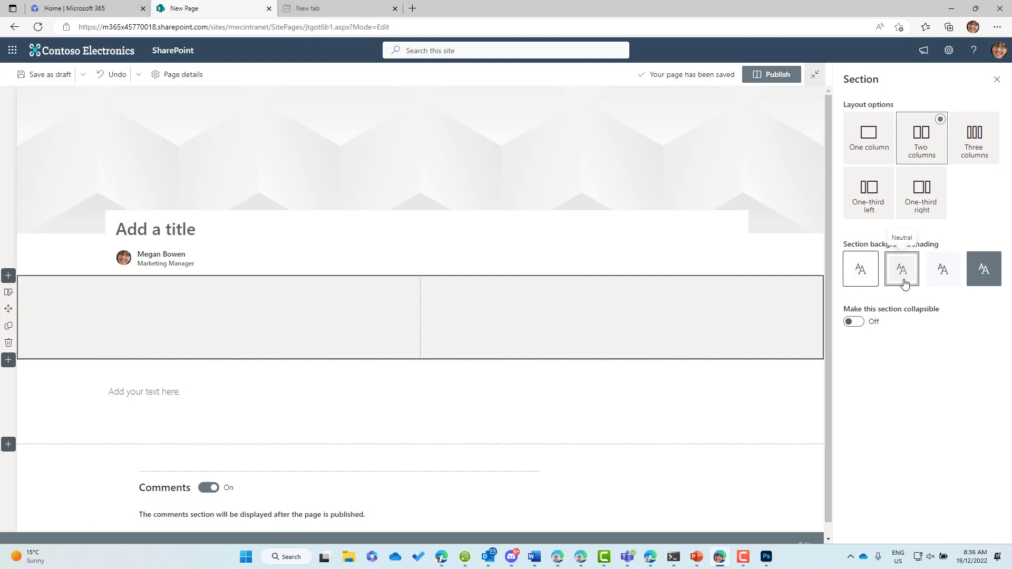
pyautogui.click(857, 274)
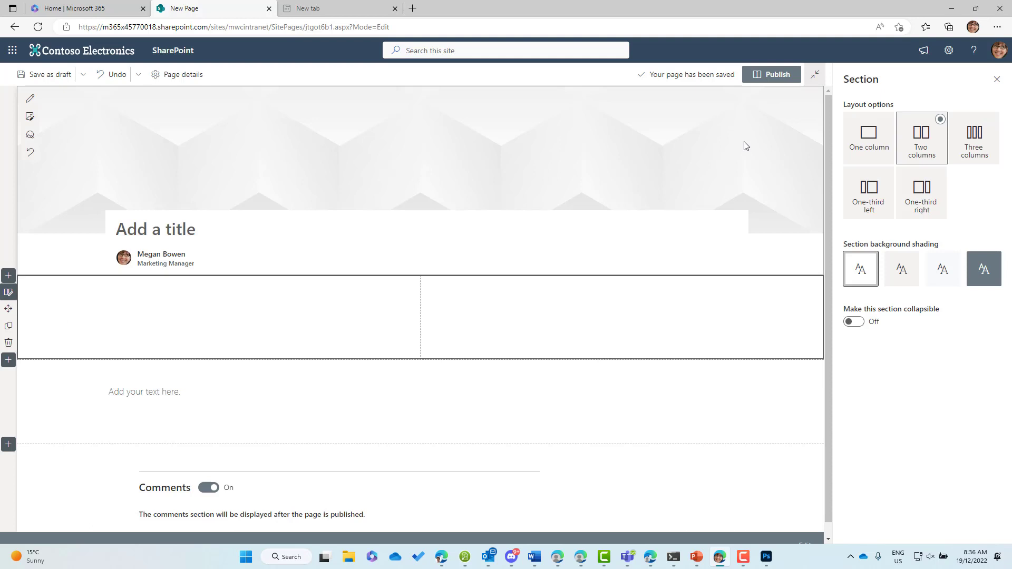
# Move the one-column text section above the two-column section.
pyautogui.scroll(-1, 97, 376)
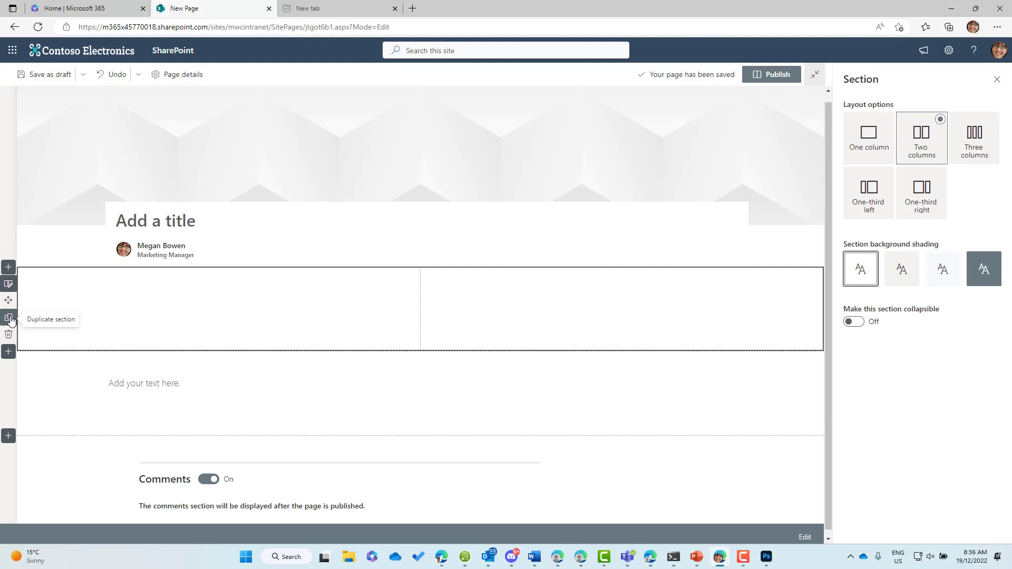
pyautogui.click(12, 358)
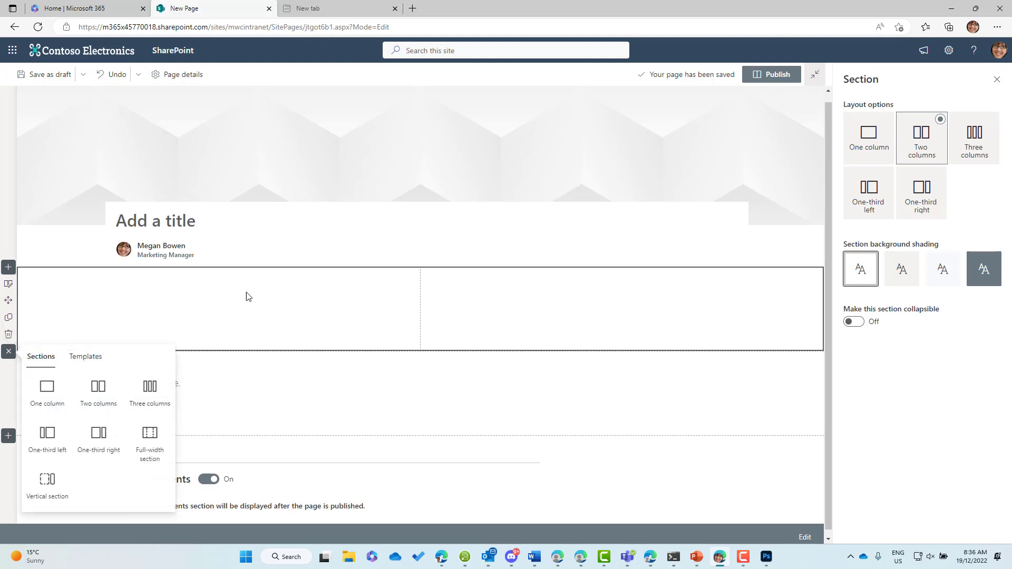
pyautogui.click(300, 389)
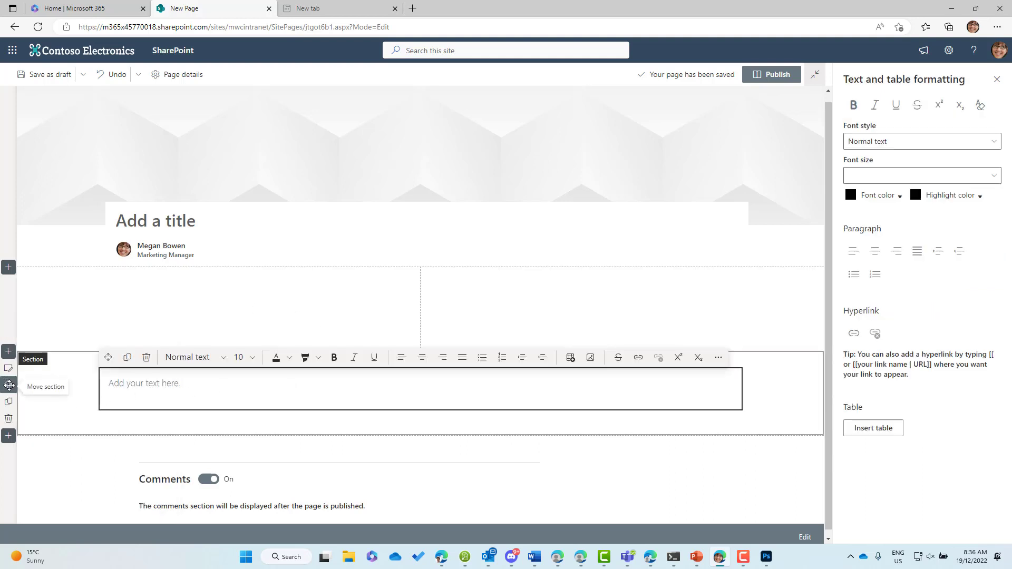
pyautogui.moveTo(6, 384); pyautogui.dragTo(35, 284)
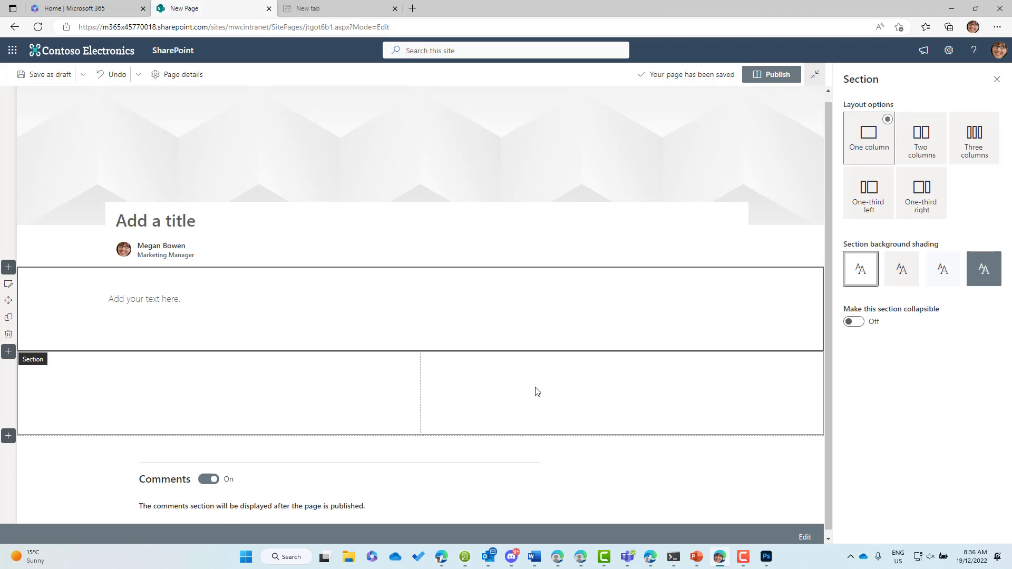
# Add a three-column section below the two-column section and close the section settings.
pyautogui.click(8, 432)
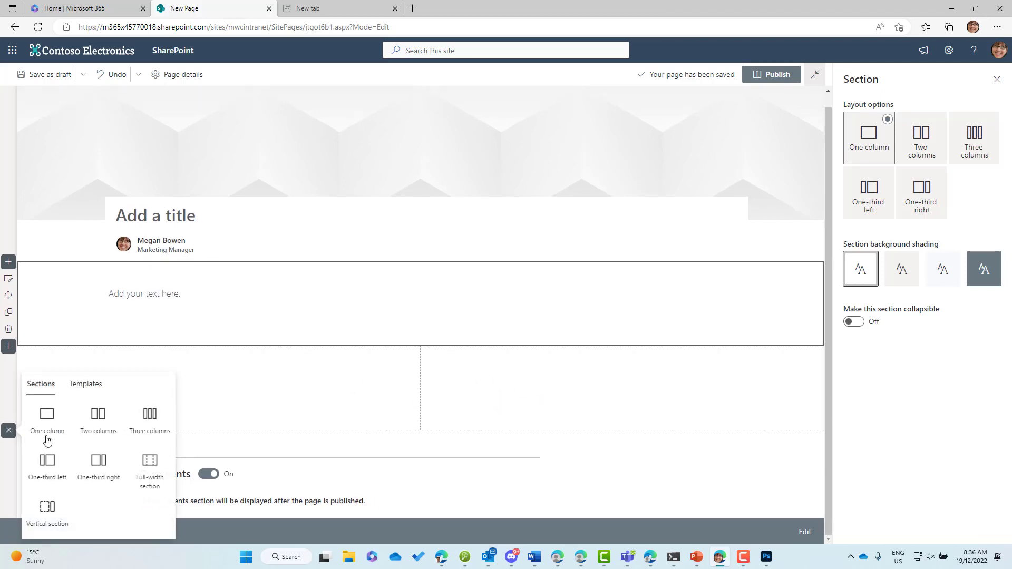
pyautogui.click(158, 427)
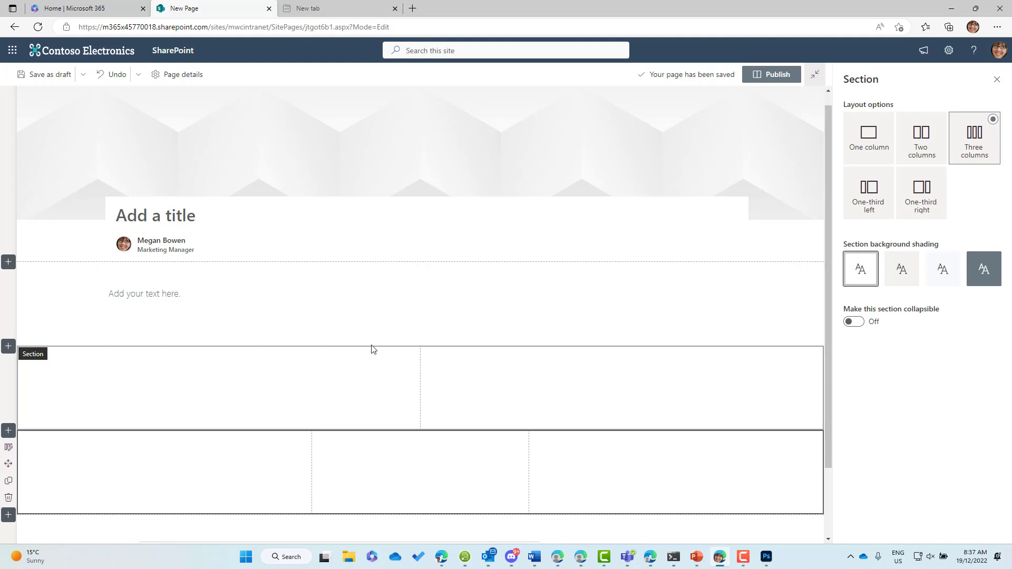
pyautogui.scroll(1, 375, 348)
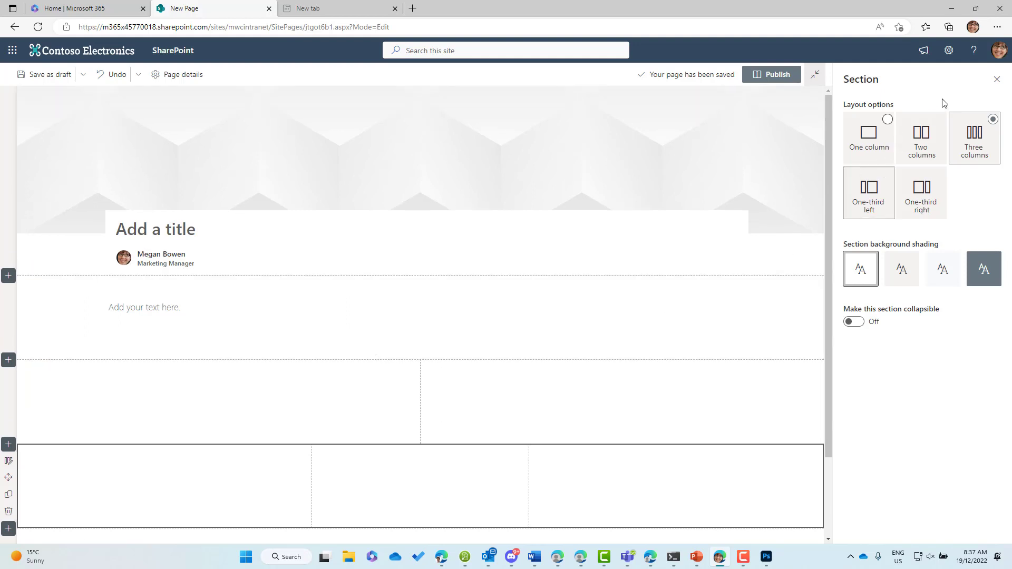
pyautogui.click(997, 79)
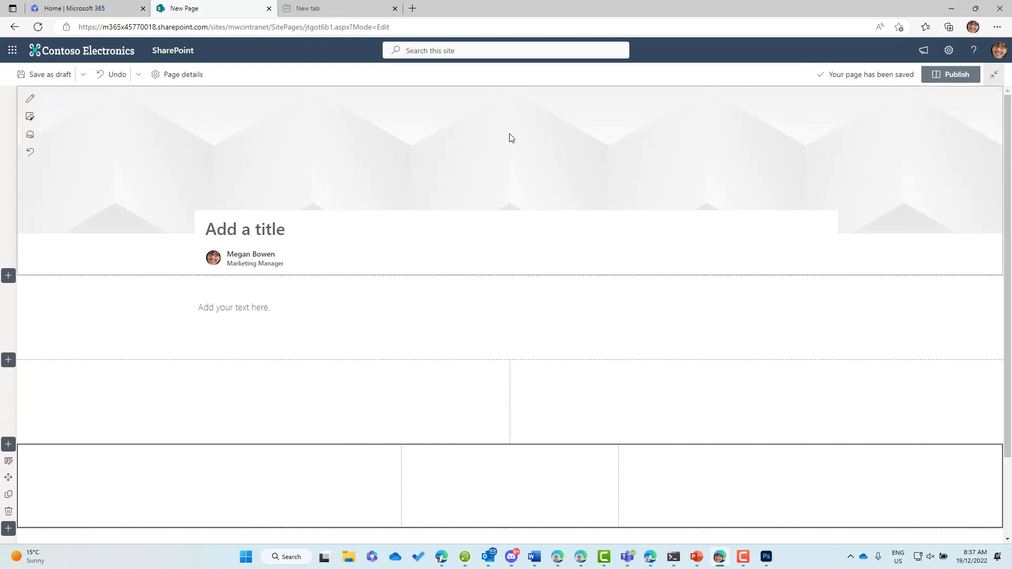
# Open the title area settings and replace the banner background with the pink confetti image.
pyautogui.click(30, 100)
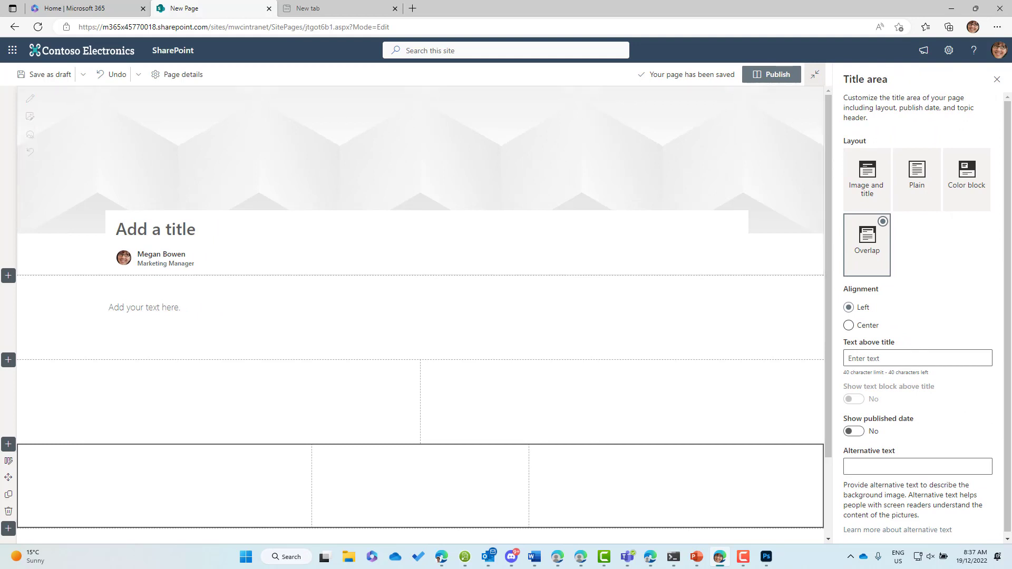
pyautogui.moveTo(851, 79); pyautogui.dragTo(910, 81)
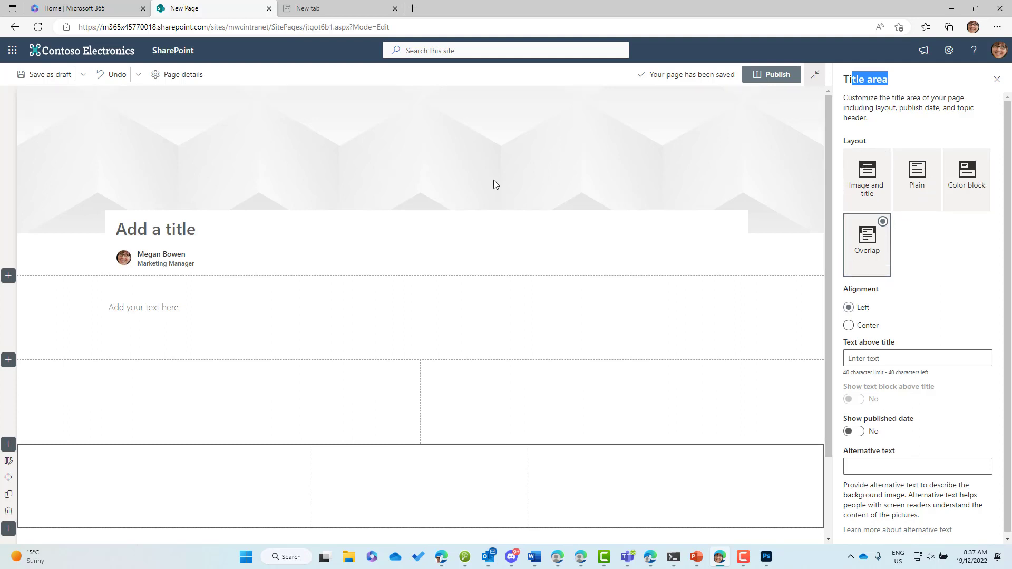
pyautogui.click(30, 121)
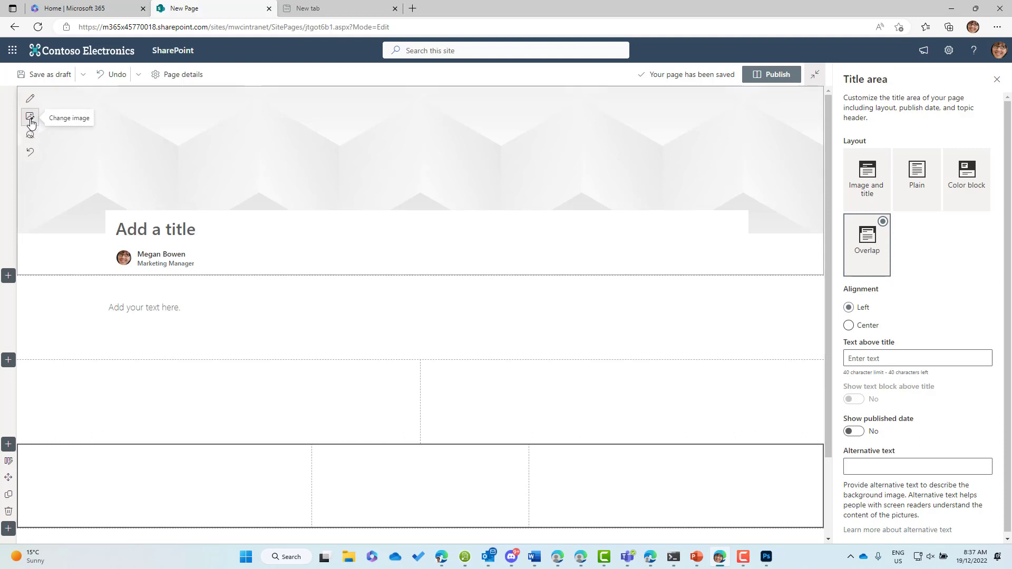
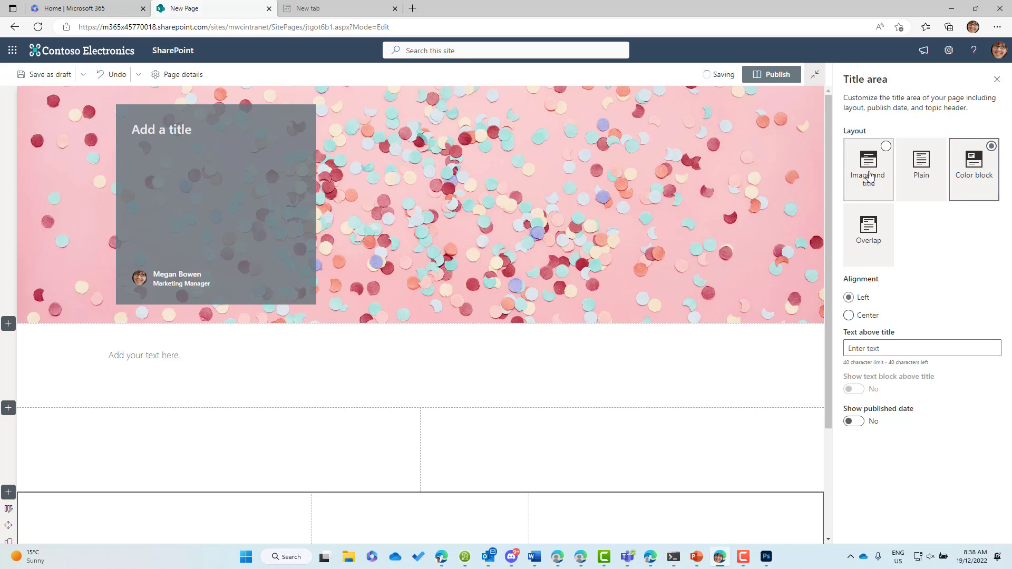
# Set the title area to the Overlap layout with Center alignment.
pyautogui.click(890, 239)
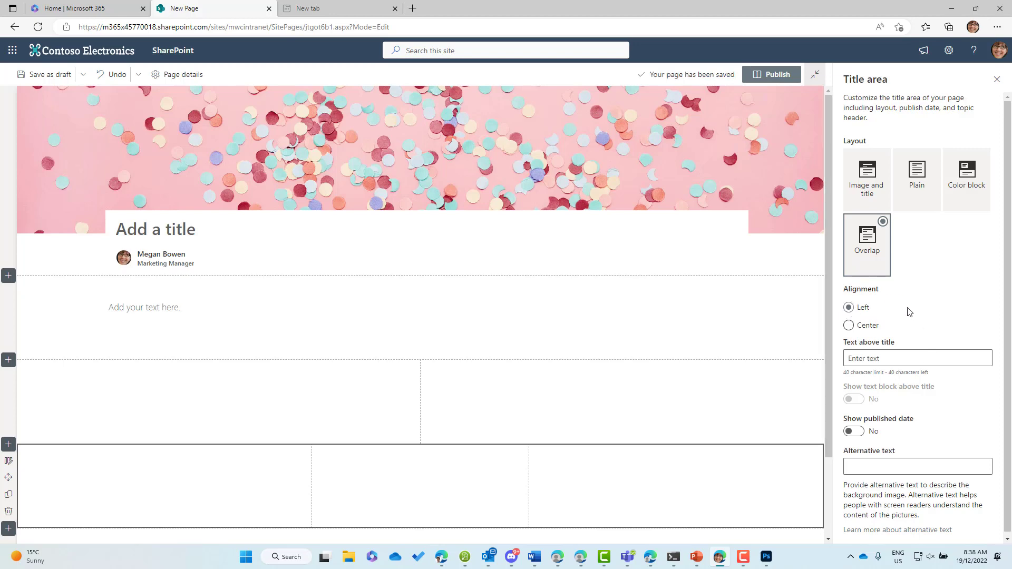
pyautogui.click(869, 328)
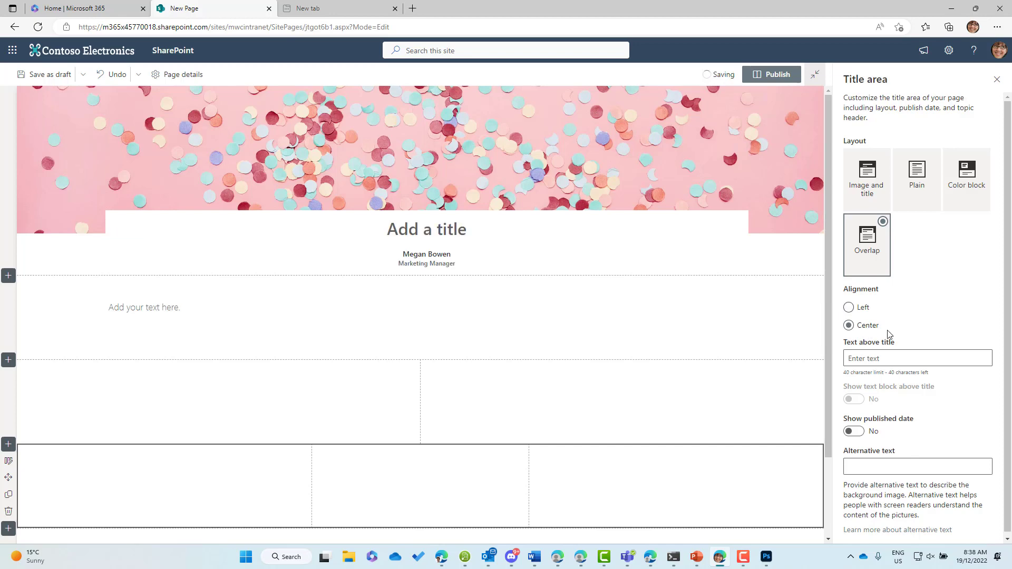
# Enter "How to guide" as the text above the page title.
pyautogui.click(921, 354)
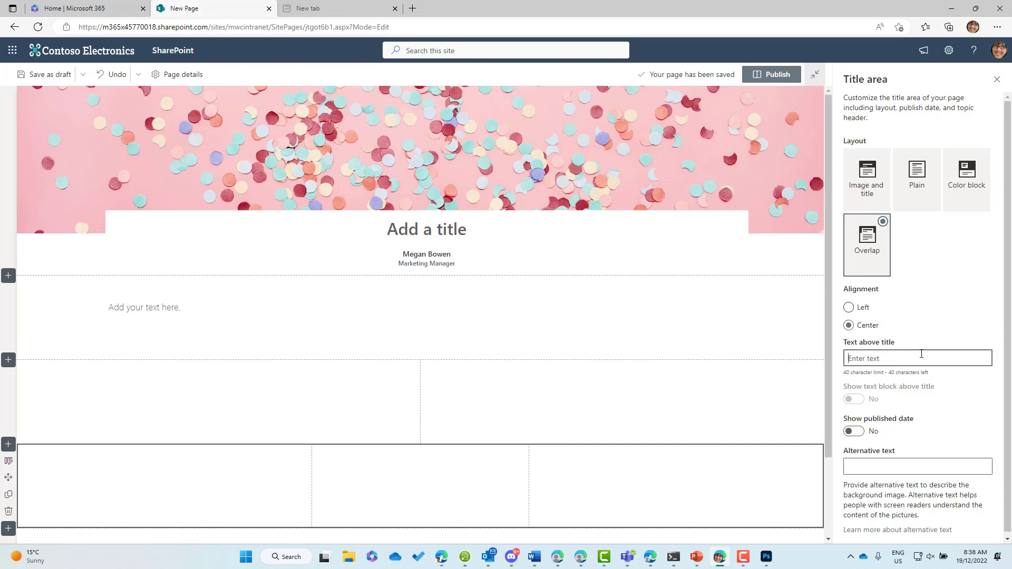
pyautogui.write('How')
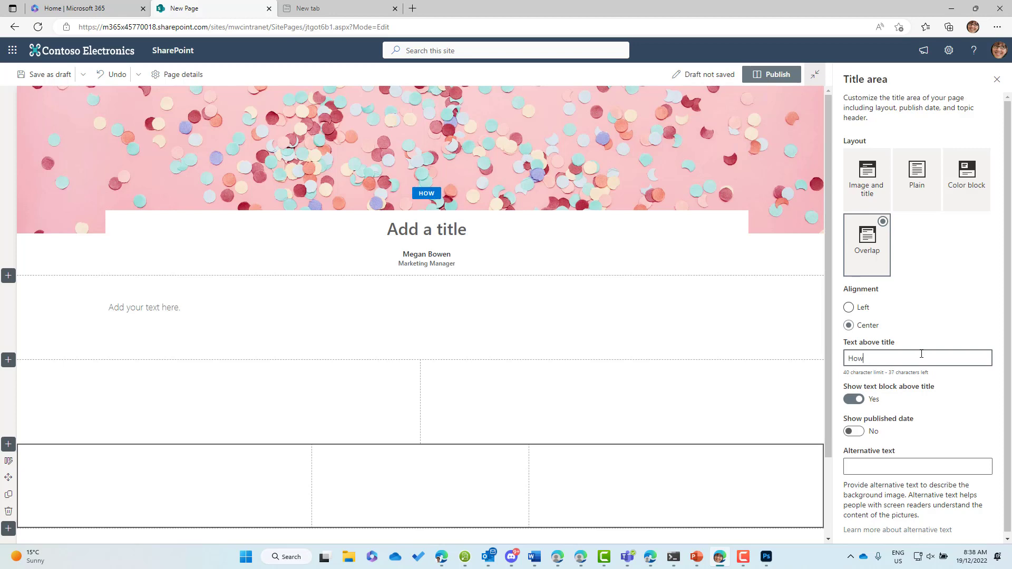
pyautogui.write(' to guide')
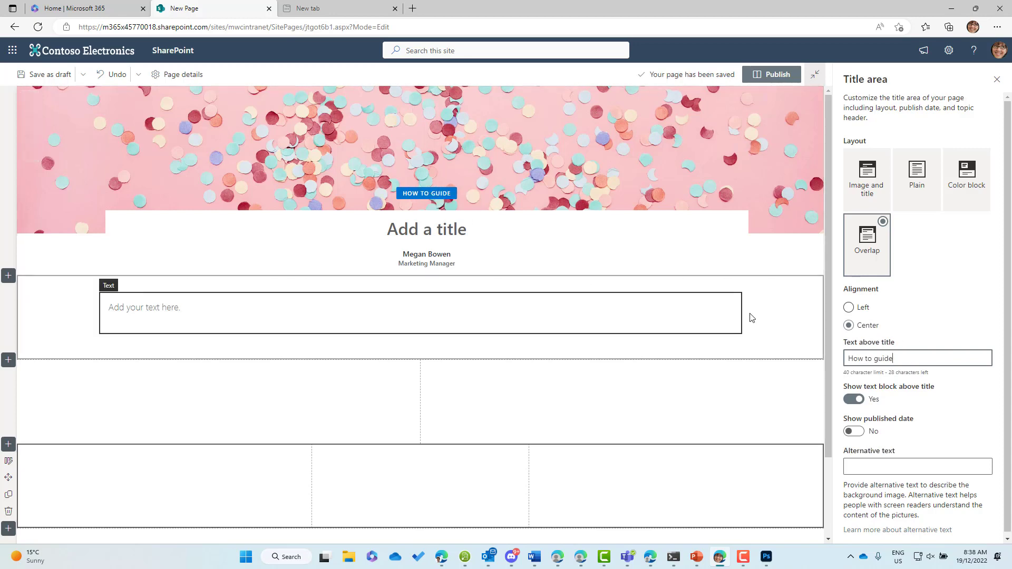
# Try hiding and reshowing the text block above the title, and turning the published date on and back off.
pyautogui.scroll(-1, 759, 322)
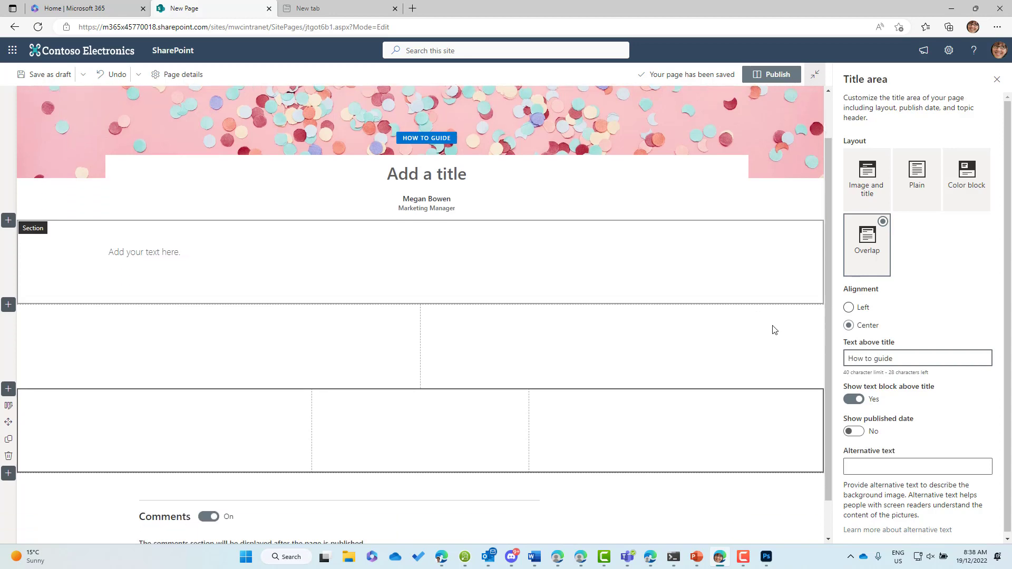
pyautogui.click(855, 402)
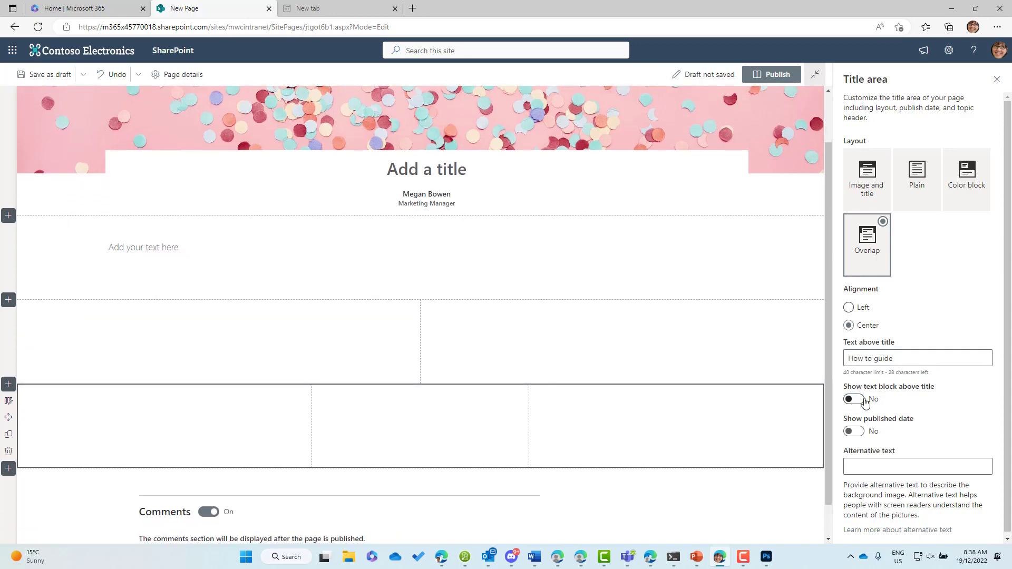
pyautogui.click(854, 401)
pyautogui.click(854, 431)
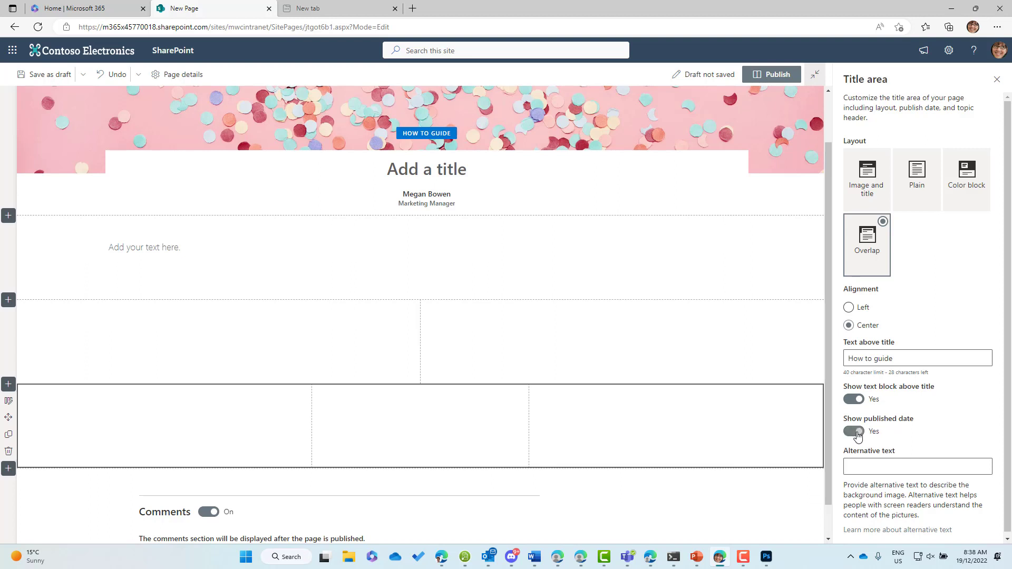
pyautogui.click(853, 433)
# Enter "Atonomy of a SharePoint Page" as the page title.
pyautogui.click(442, 171)
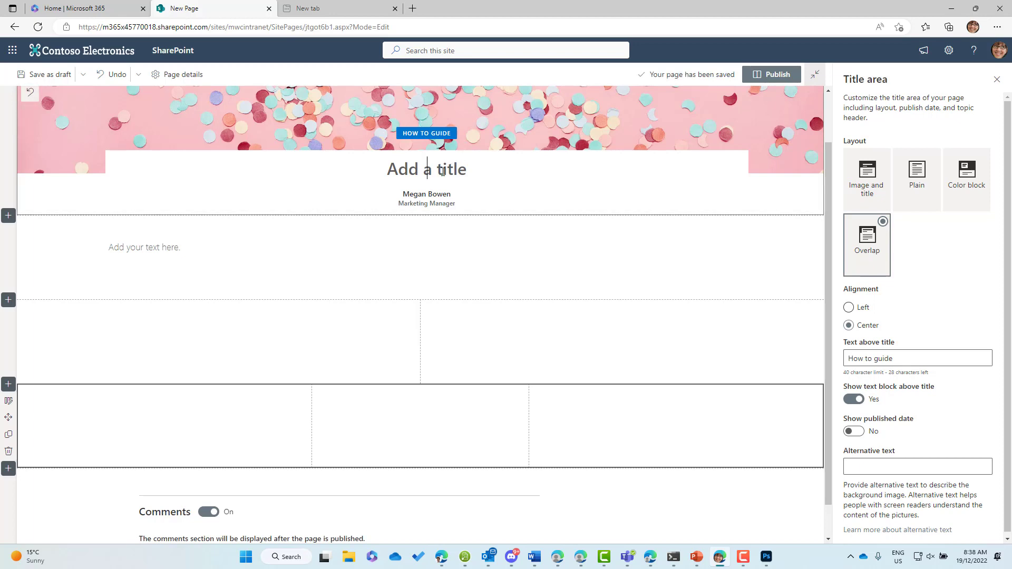
pyautogui.write('A')
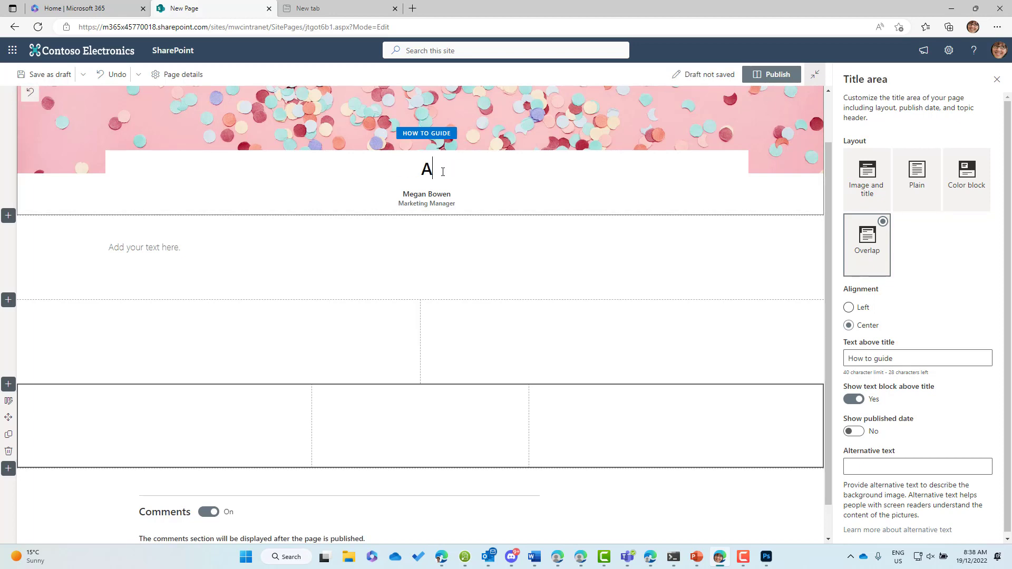
pyautogui.write('tonomy of a SharePoi')
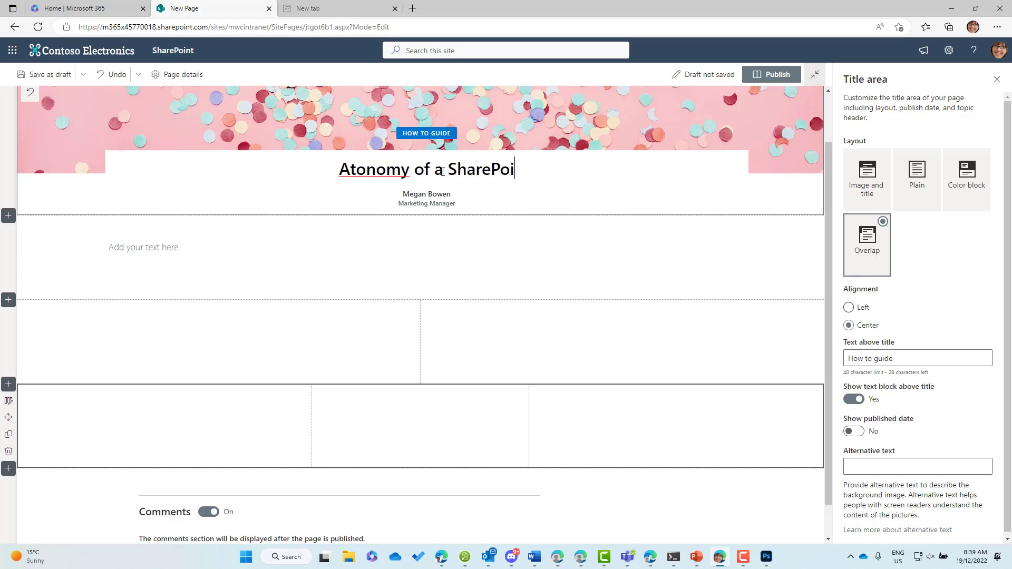
pyautogui.write('nt Page')
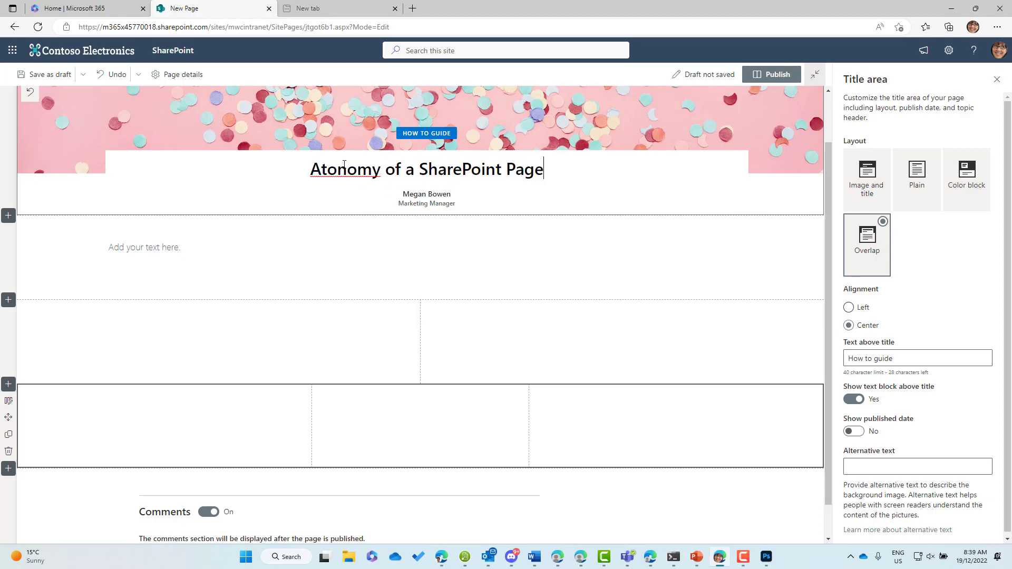
# Correct the misspelled first word of the page title to "Anatomy".
pyautogui.doubleClick(345, 164)
pyautogui.rightClick(344, 164)
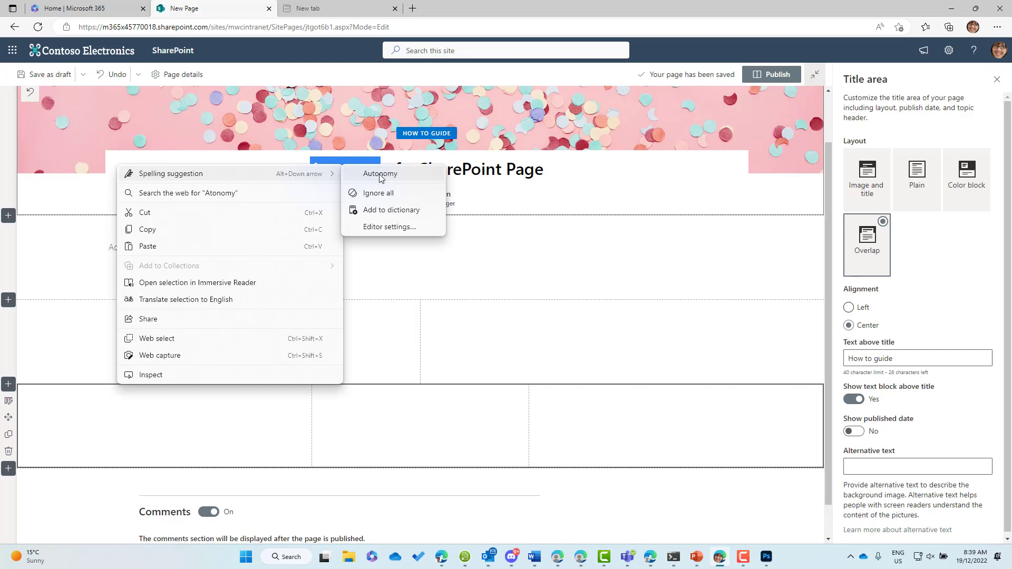
pyautogui.click(380, 174)
pyautogui.doubleClick(357, 172)
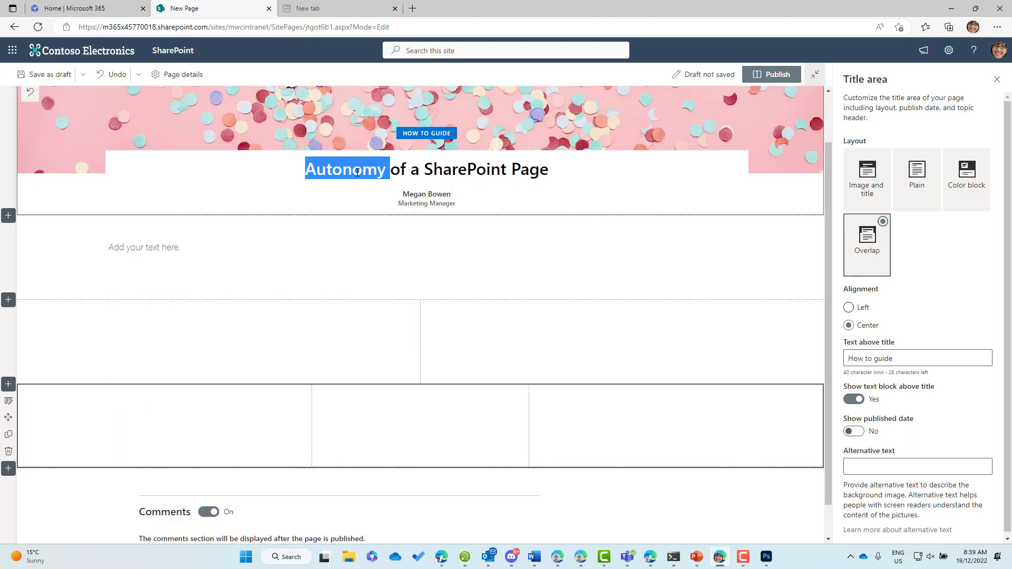
pyautogui.write('A')
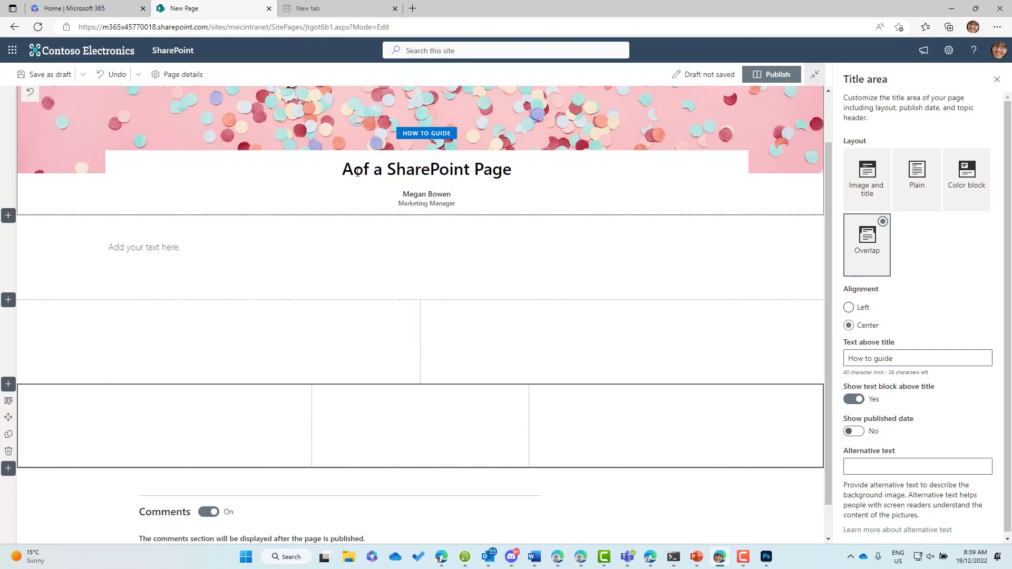
pyautogui.write('natomy')
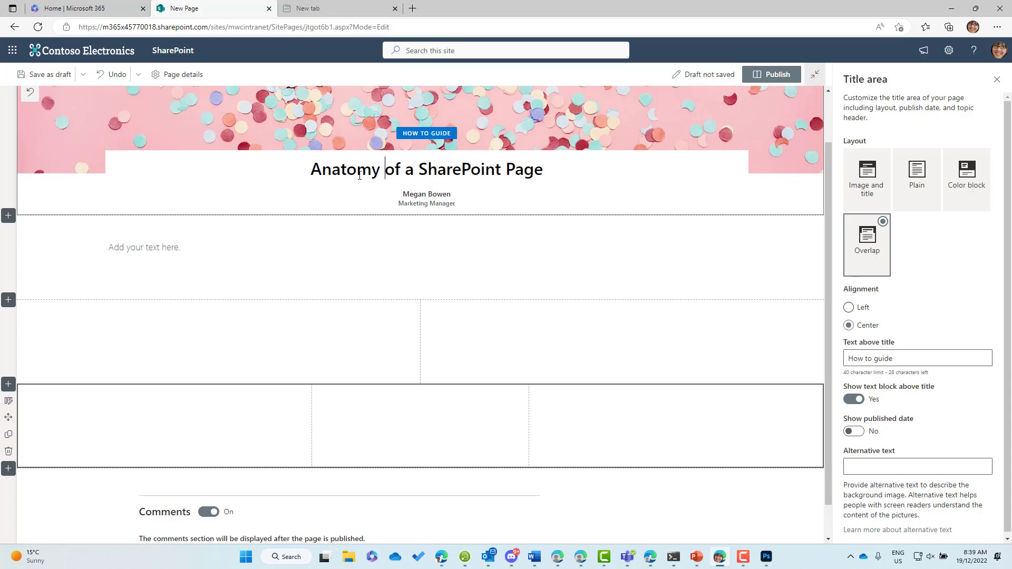
# Open the text web part for editing and browse the web parts that can be added to the one-column section.
pyautogui.click(406, 257)
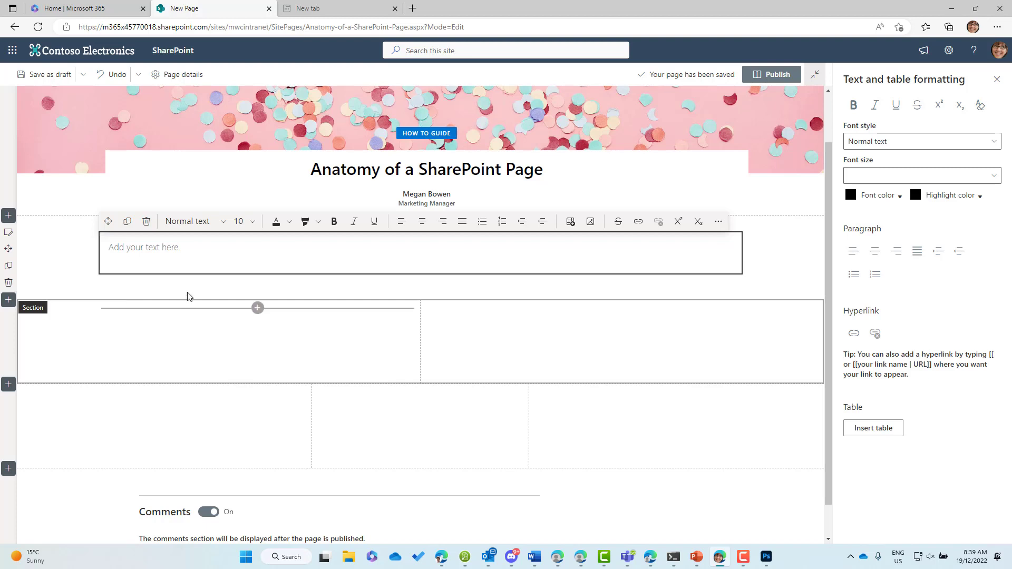
pyautogui.click(197, 252)
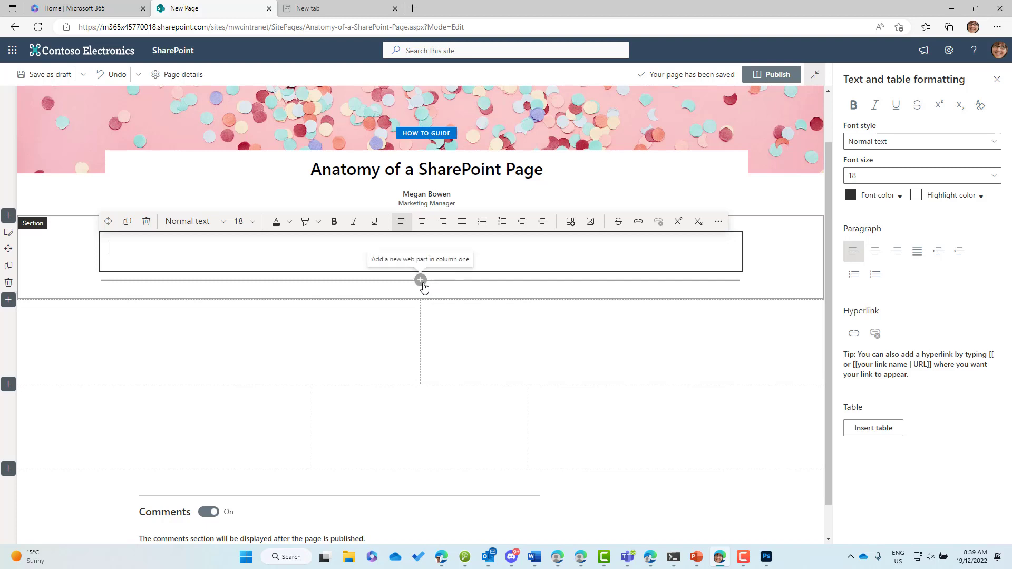
pyautogui.click(422, 284)
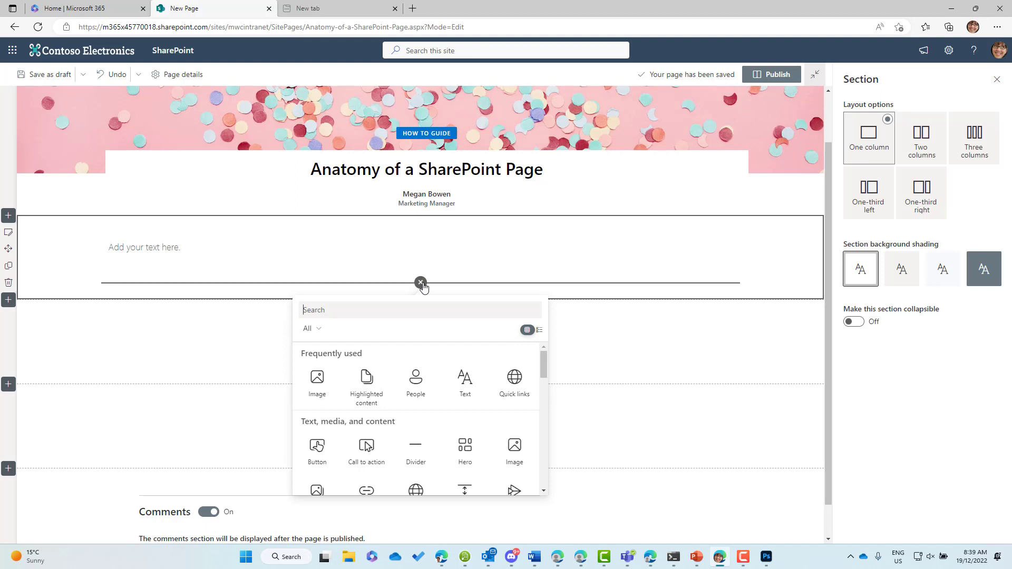
pyautogui.moveTo(543, 363)
pyautogui.mouseDown()
pyautogui.moveTo(548, 478)
pyautogui.moveTo(549, 357)
pyautogui.mouseUp()
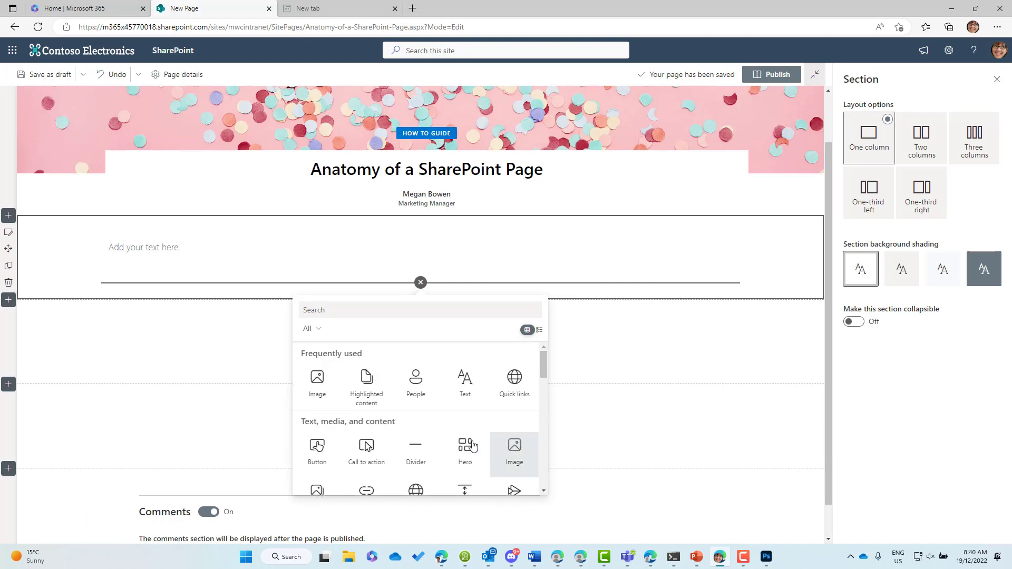
pyautogui.scroll(-1, 432, 417)
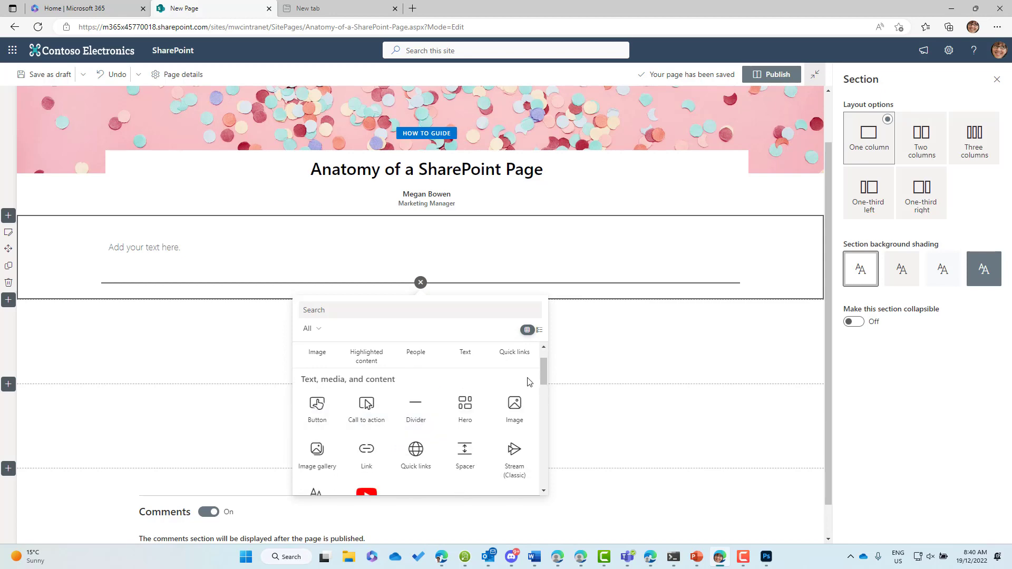
pyautogui.moveTo(544, 367); pyautogui.dragTo(548, 407)
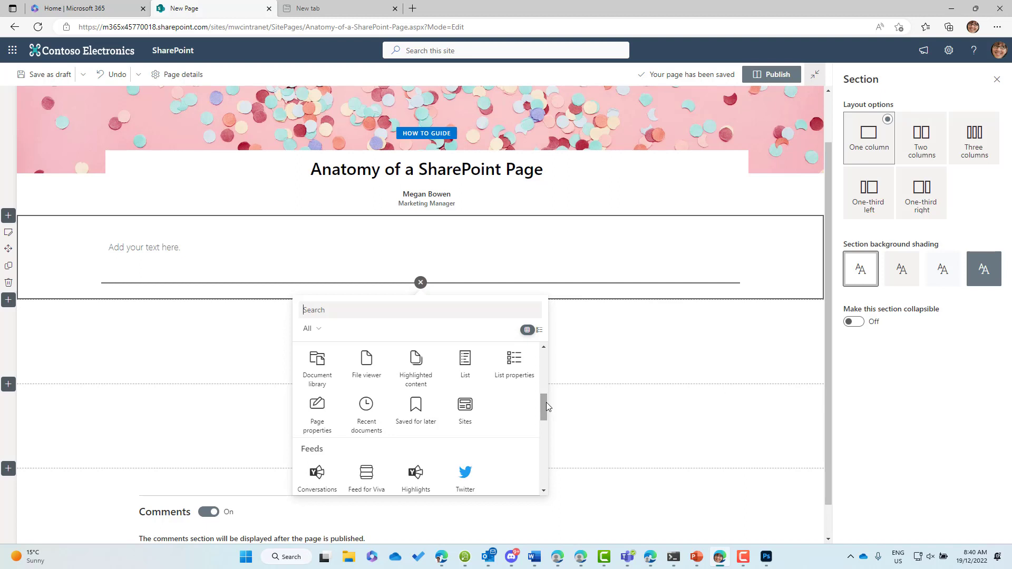
pyautogui.moveTo(546, 402); pyautogui.dragTo(545, 475)
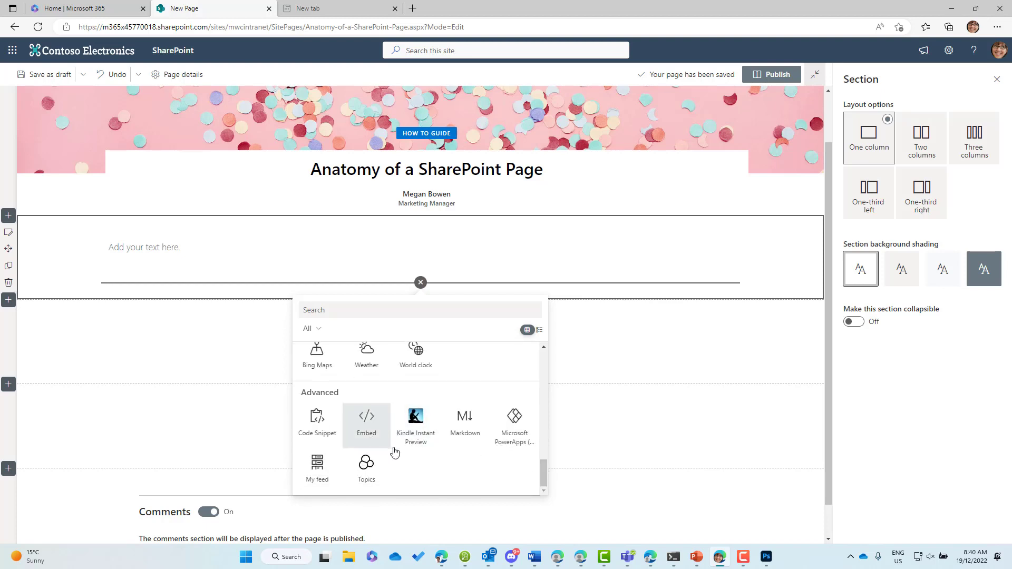
pyautogui.scroll(6, 481, 455)
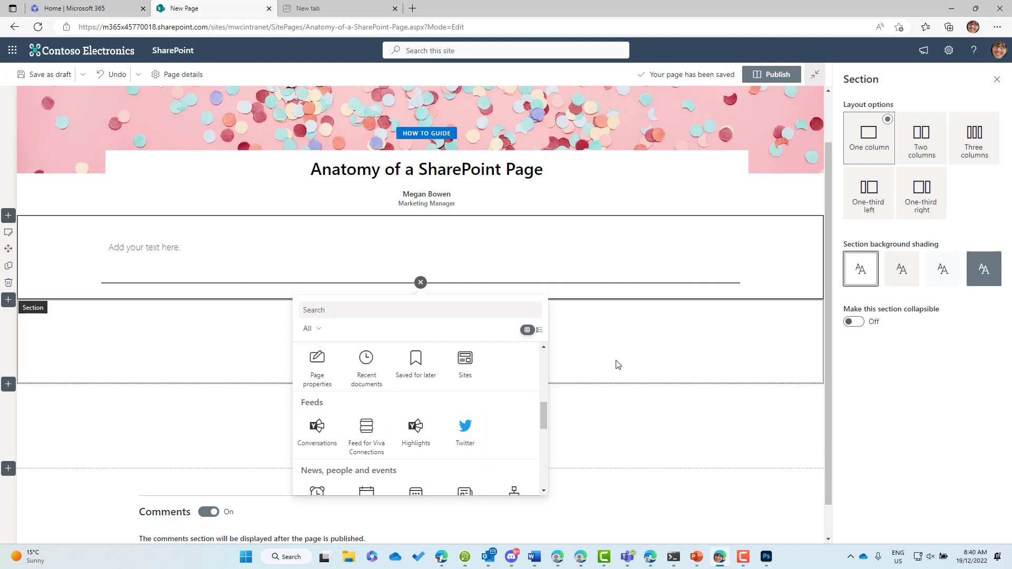
pyautogui.click(180, 336)
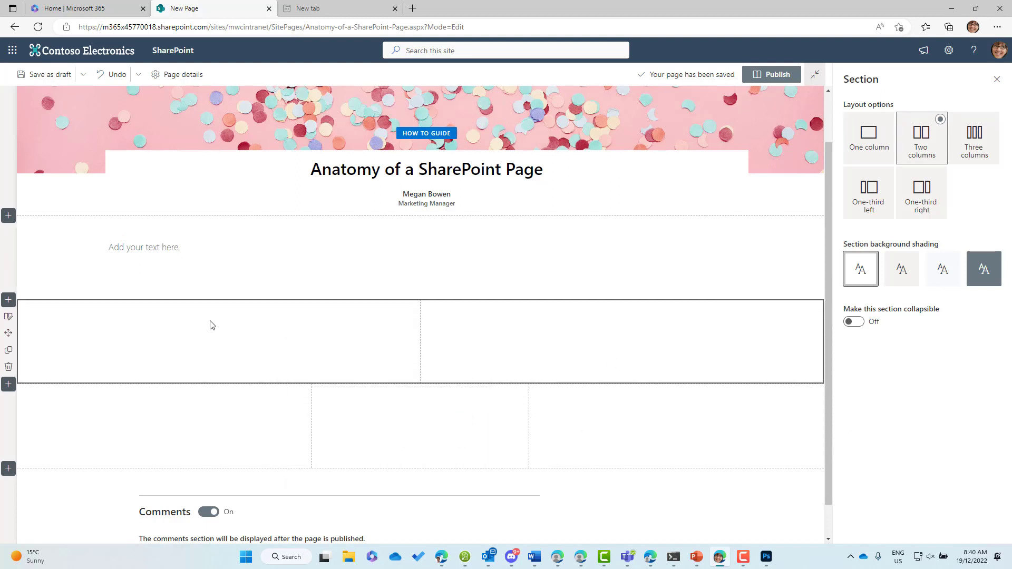
# Insert an Image web part with the pink frangipani stock image in the first column of the three-column section.
pyautogui.click(207, 399)
pyautogui.click(203, 392)
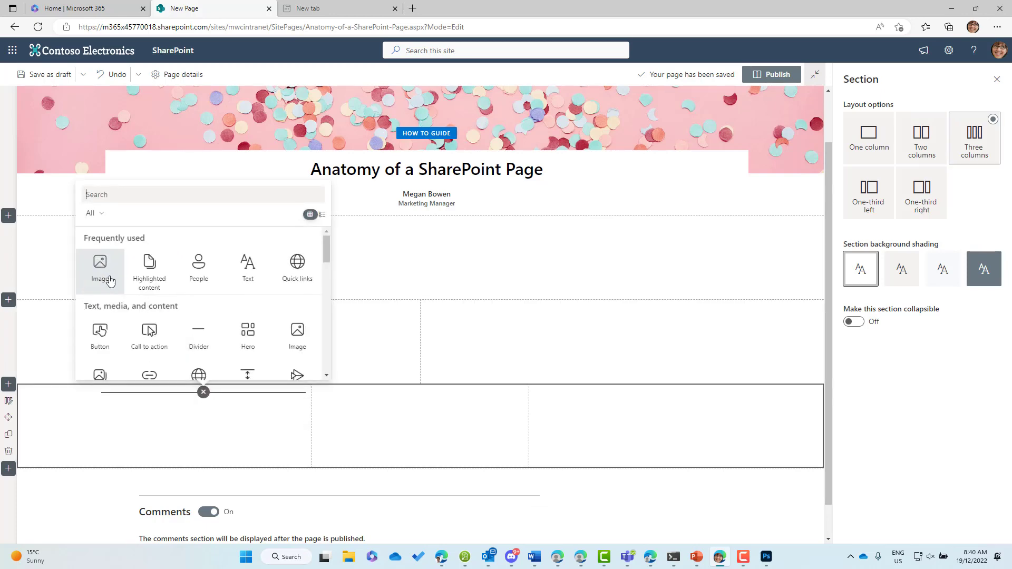
pyautogui.click(100, 263)
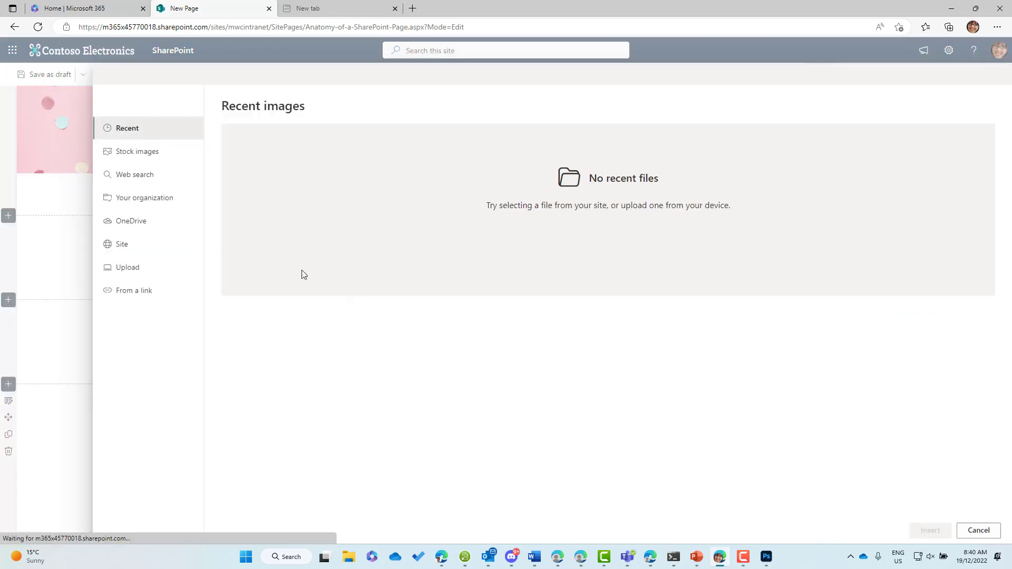
pyautogui.click(152, 153)
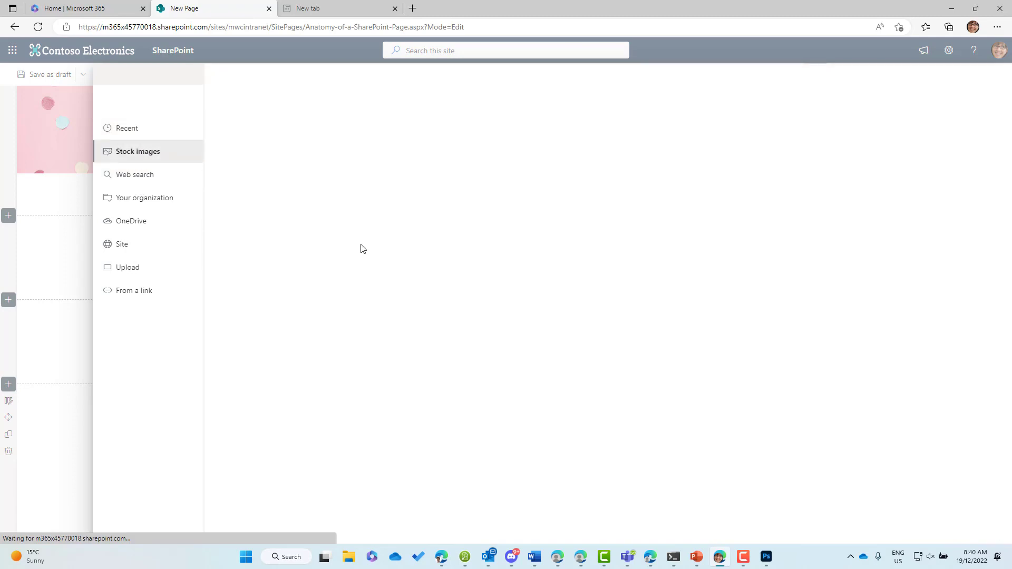
pyautogui.scroll(-1, 353, 268)
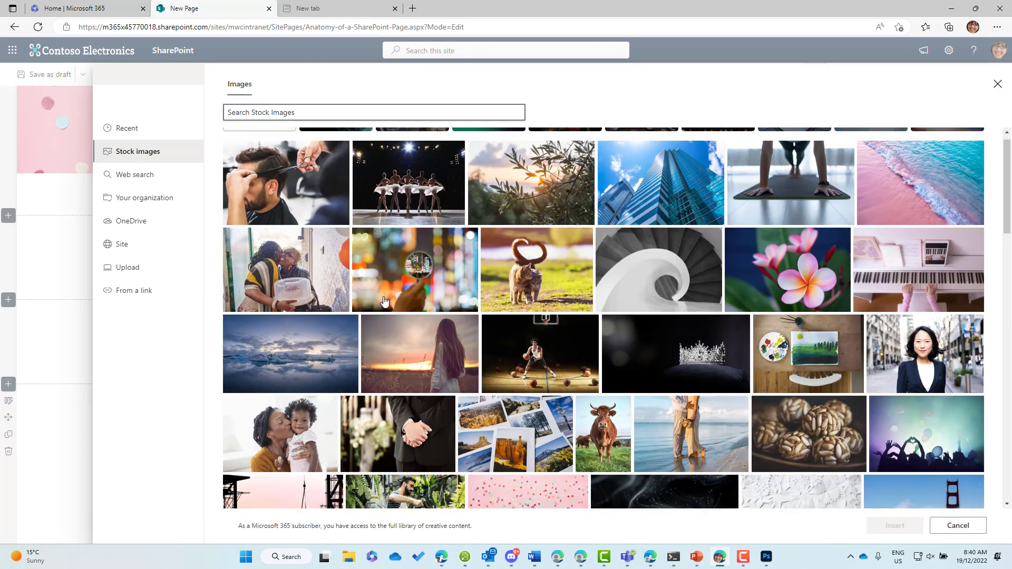
pyautogui.scroll(-1, 385, 302)
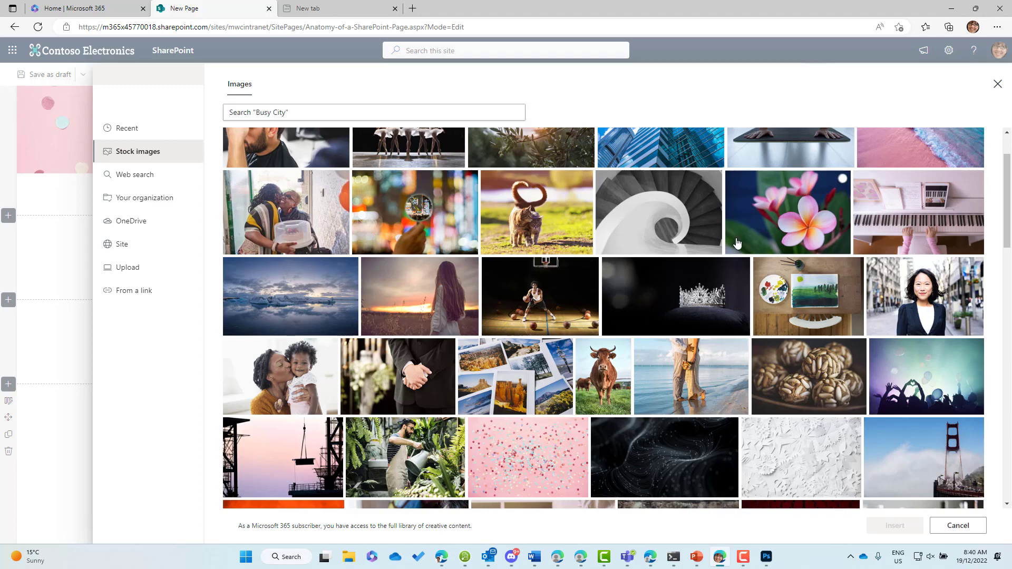
pyautogui.click(737, 243)
pyautogui.click(895, 526)
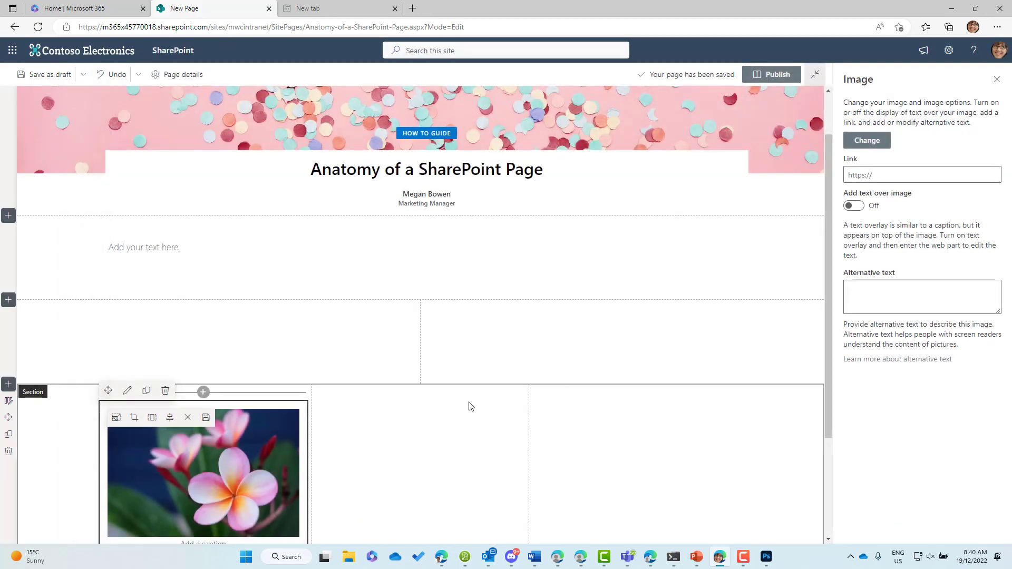
# Add an Image web part with the same pink flower stock image to the middle column of the three-column section.
pyautogui.click(420, 392)
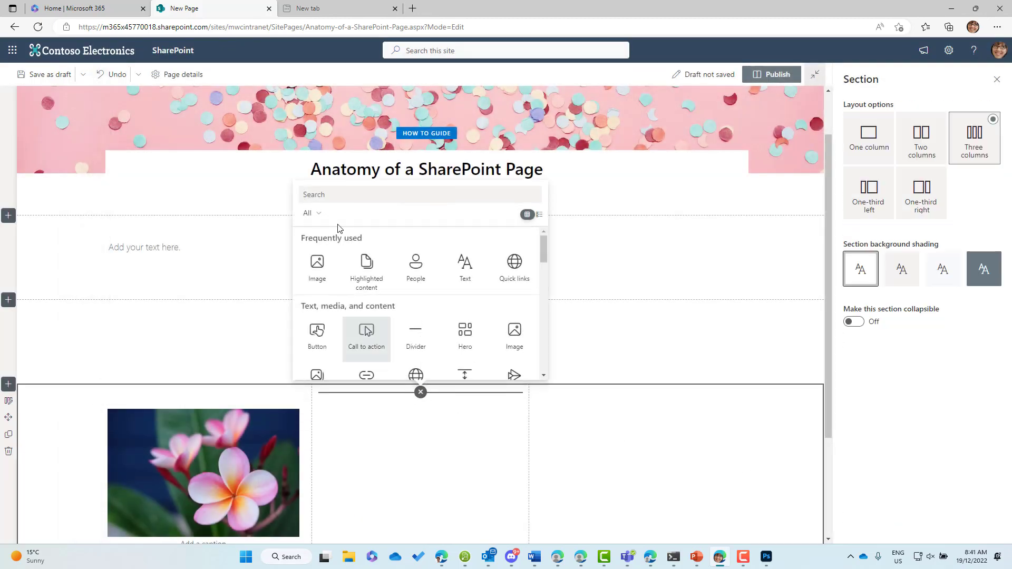
pyautogui.click(327, 279)
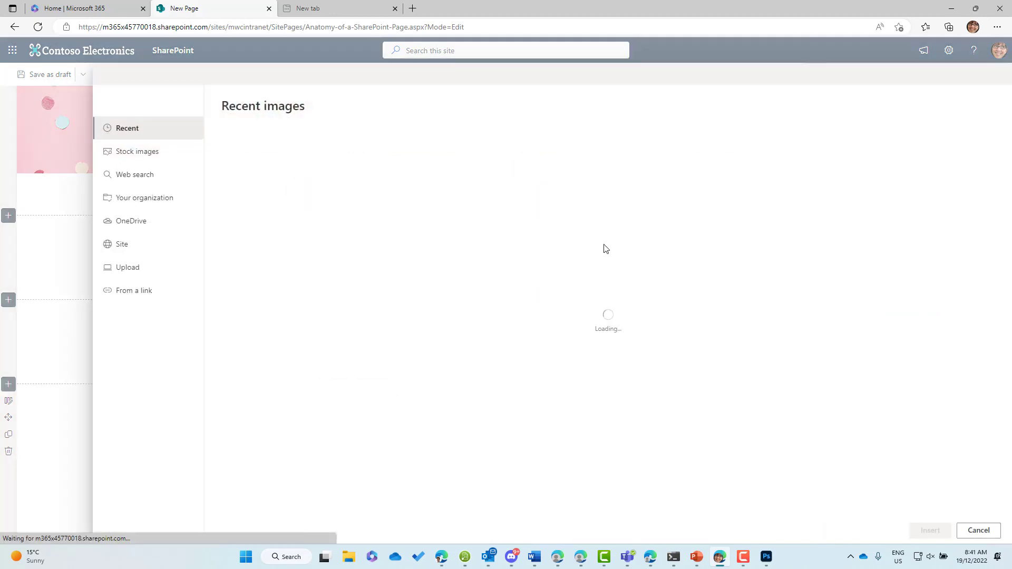
pyautogui.click(142, 153)
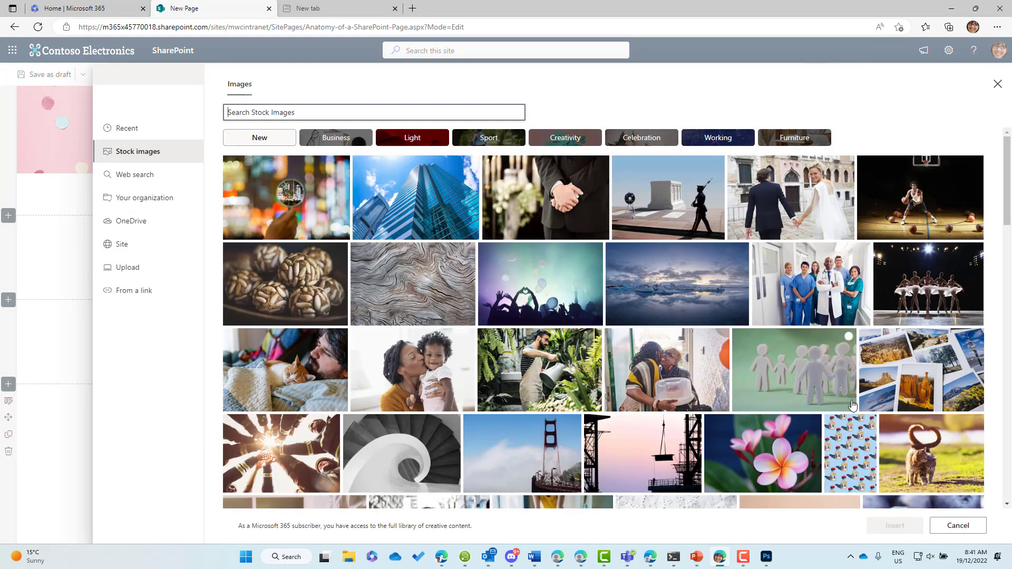
pyautogui.click(763, 453)
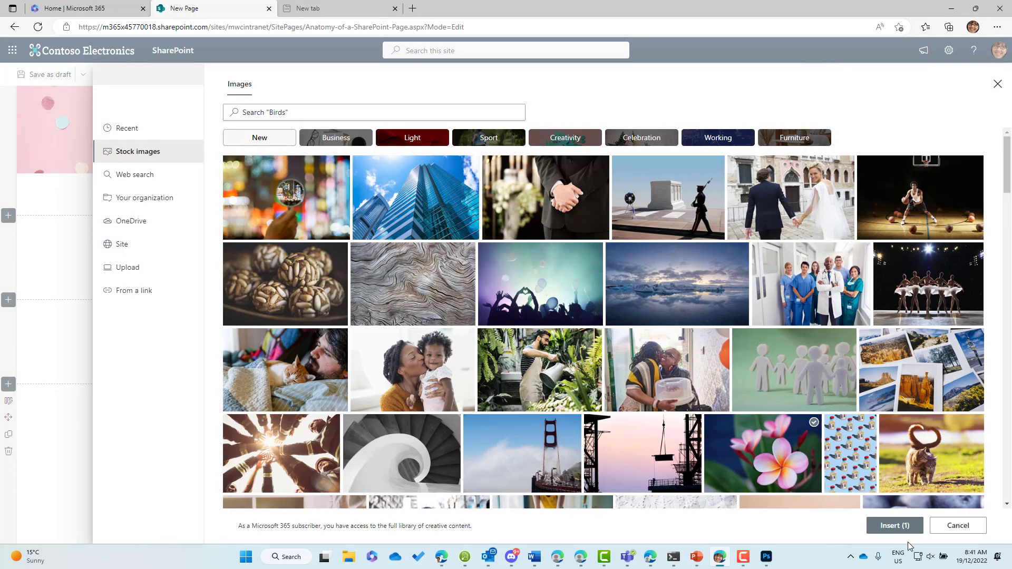
pyautogui.click(903, 526)
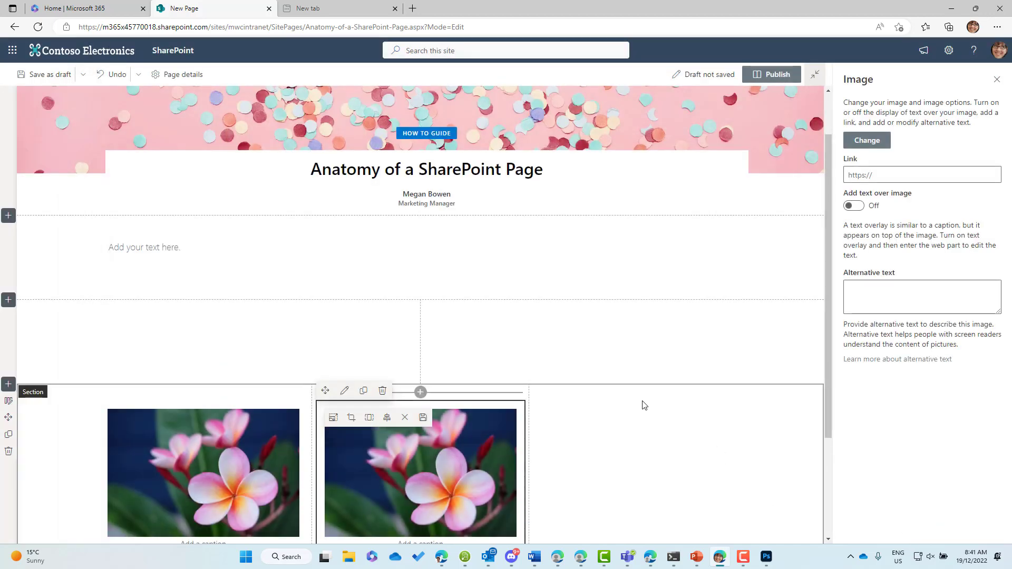
# Insert an Image web part with the pink beach and turquoise wave stock image in the third column of the three-column section.
pyautogui.click(639, 395)
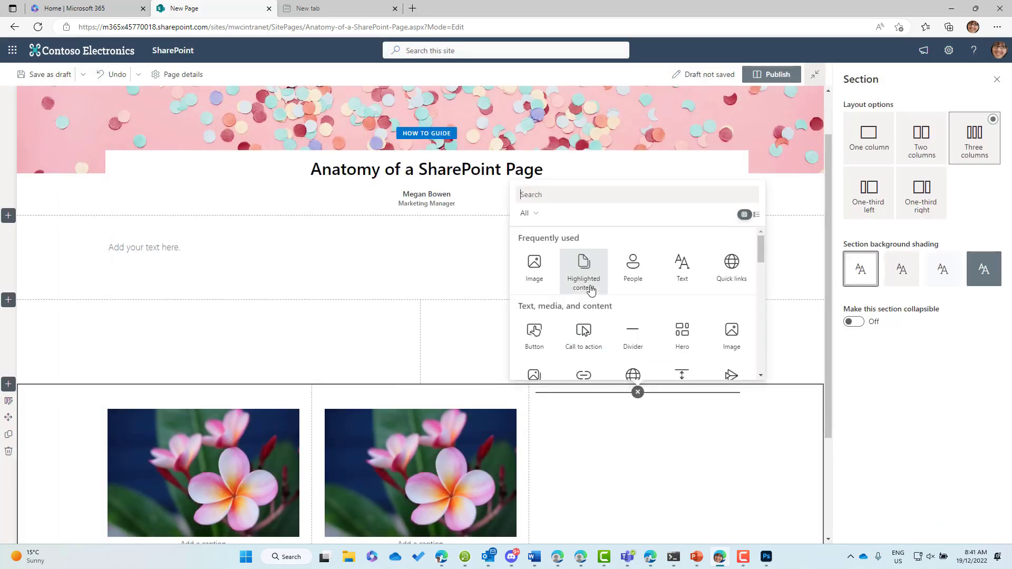
pyautogui.click(534, 262)
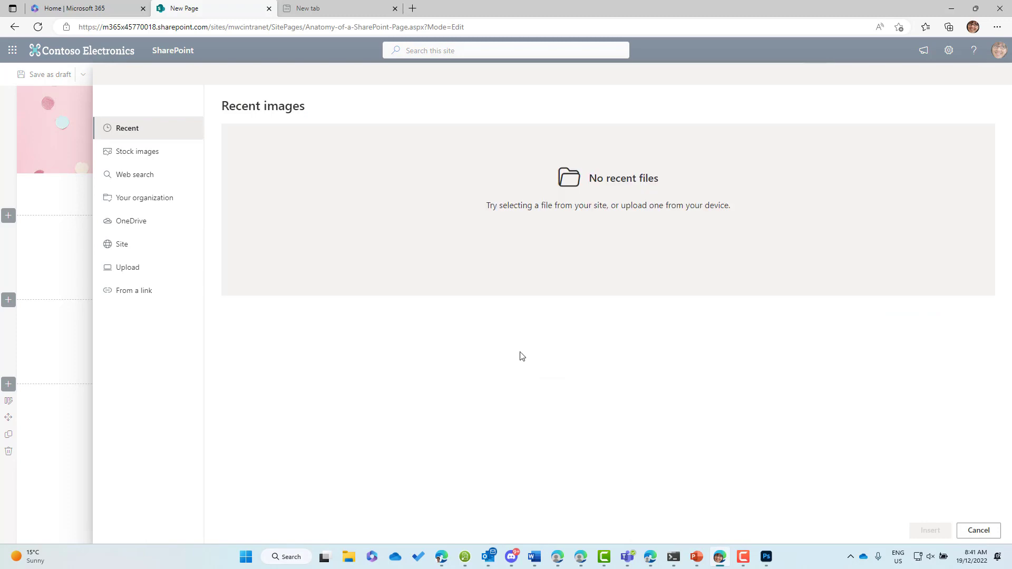
pyautogui.click(138, 153)
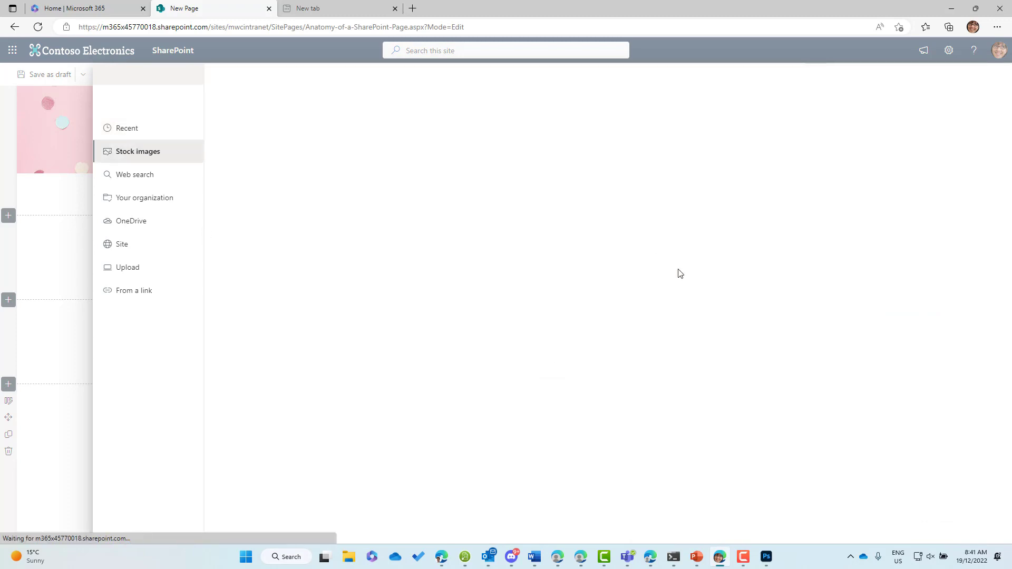
pyautogui.scroll(-4, 775, 471)
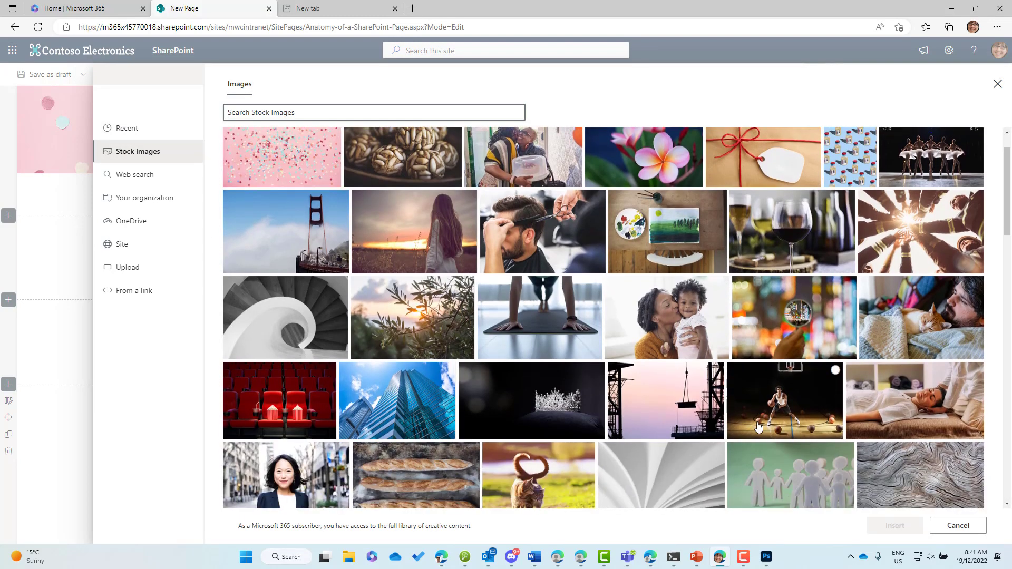
pyautogui.scroll(-1, 764, 426)
pyautogui.scroll(5, 470, 244)
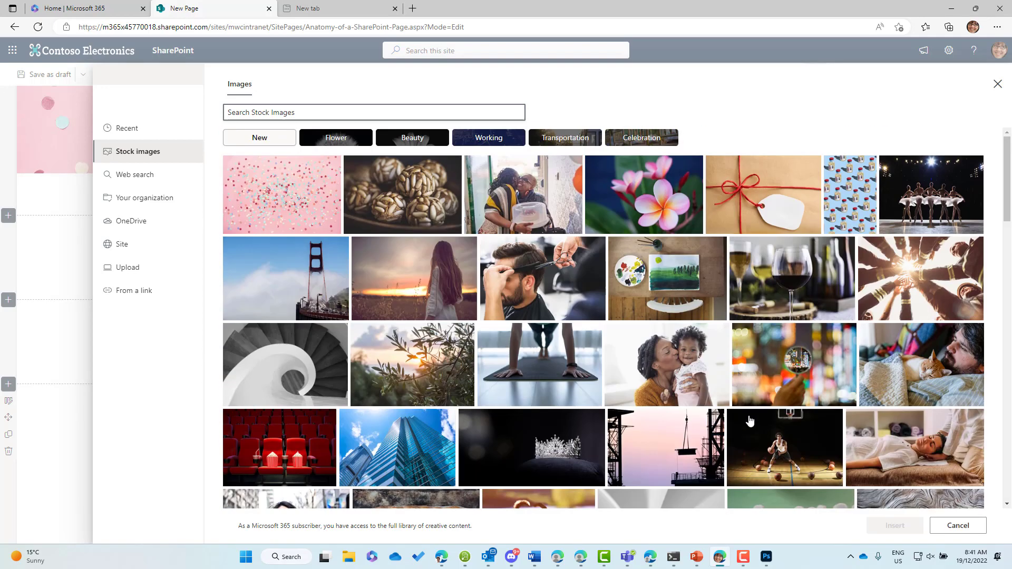
pyautogui.scroll(-2, 436, 250)
pyautogui.scroll(-10, 435, 250)
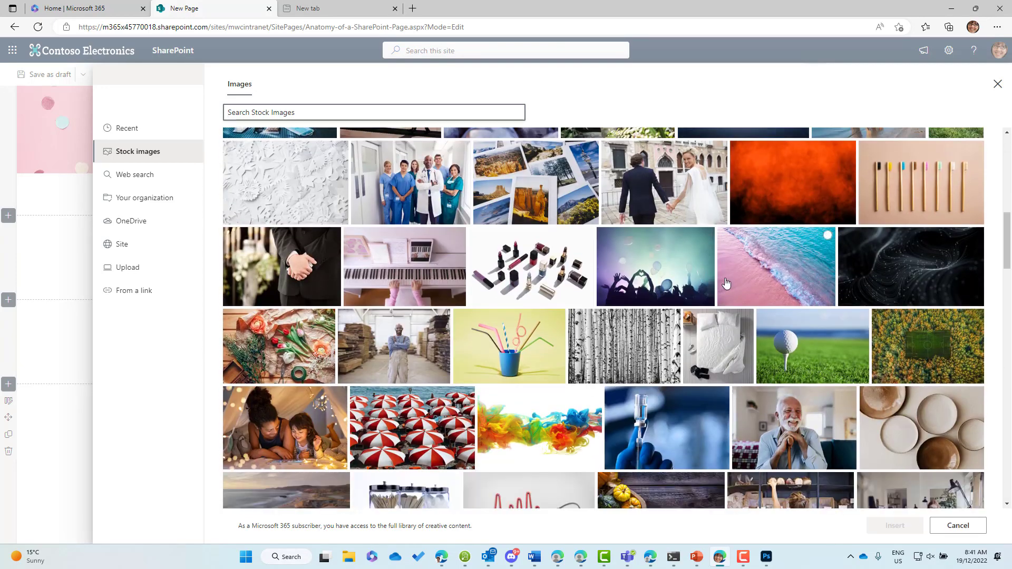
pyautogui.click(775, 270)
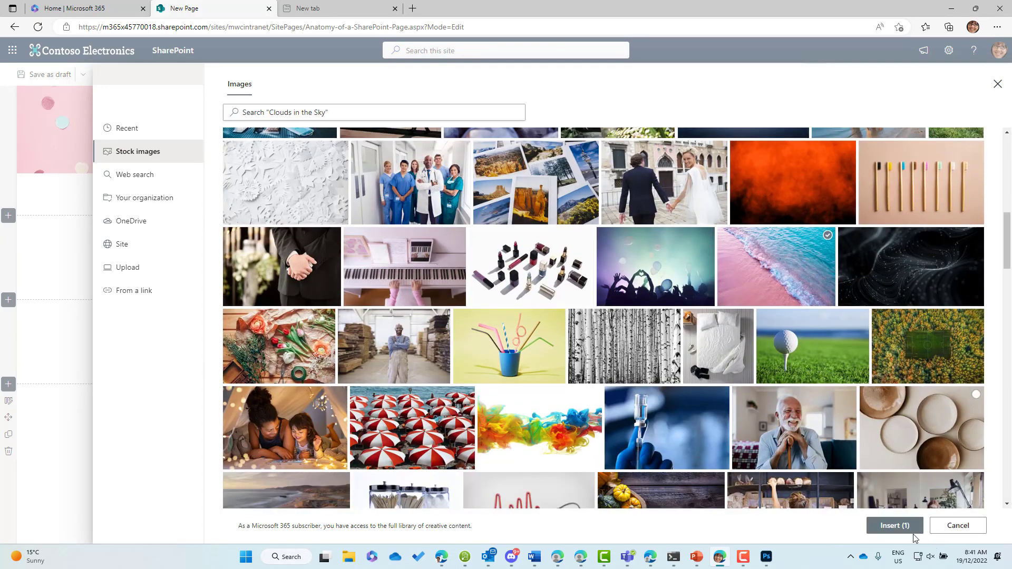
pyautogui.click(888, 518)
pyautogui.scroll(-2, 807, 441)
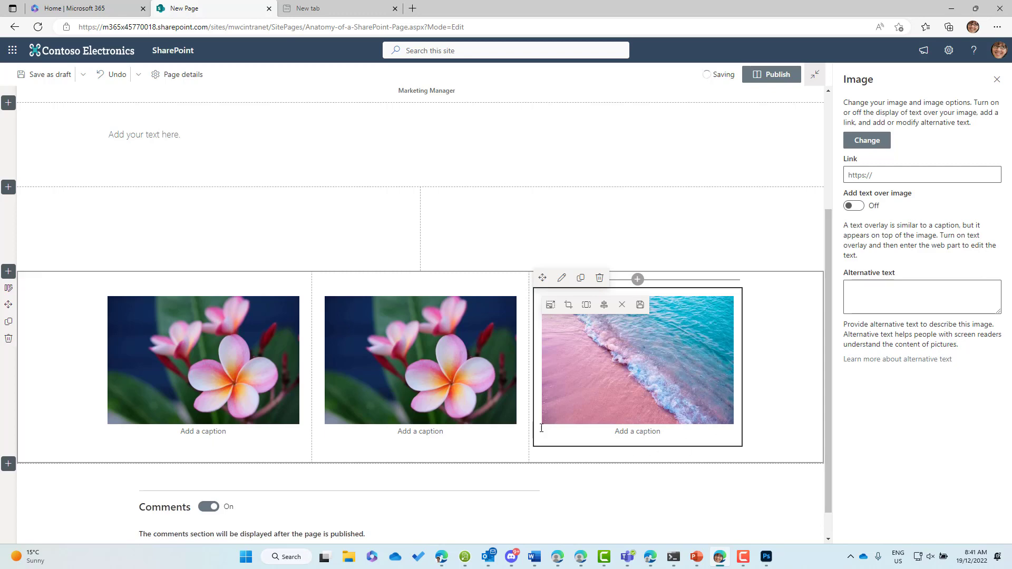
# Add a Highlighted content web part to the first column of the two-column section and open the web part picker for its second column.
pyautogui.scroll(2, 283, 345)
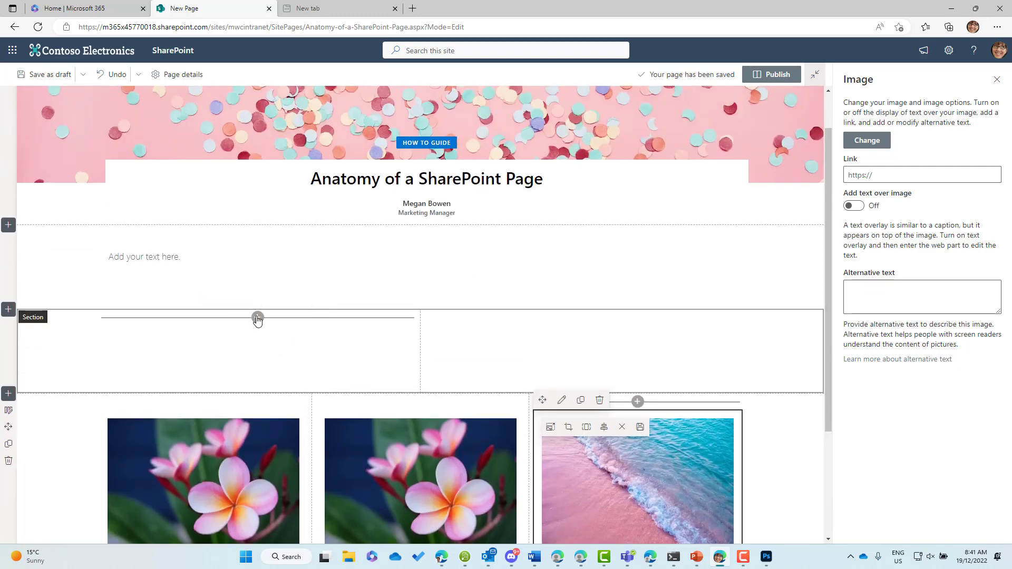
pyautogui.click(257, 318)
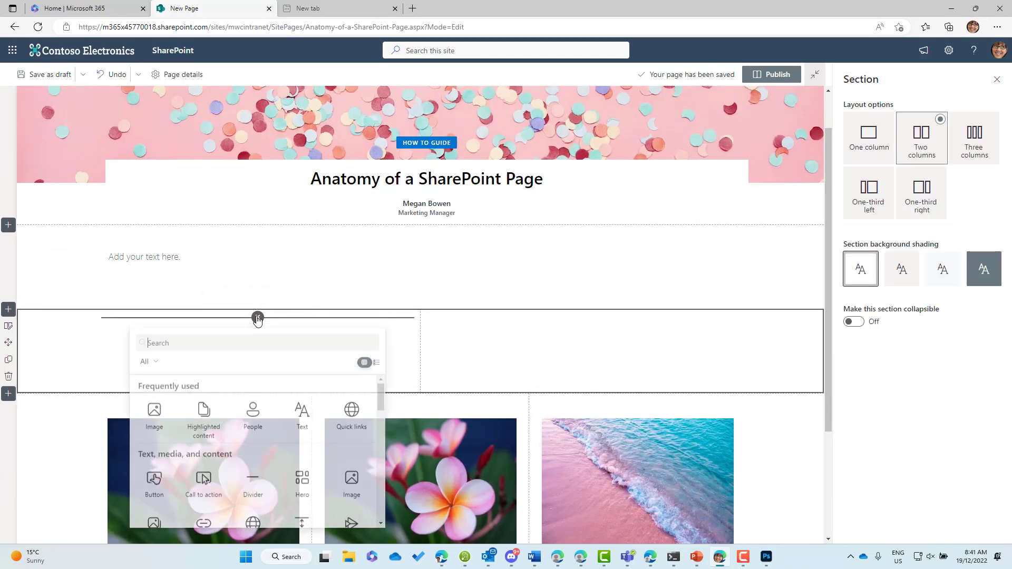
pyautogui.click(203, 418)
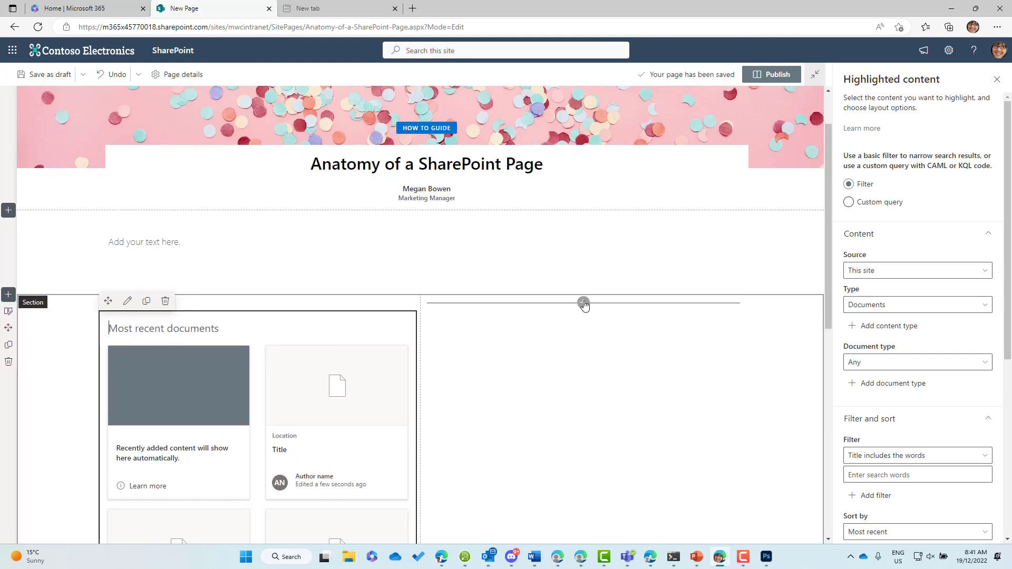
pyautogui.click(583, 301)
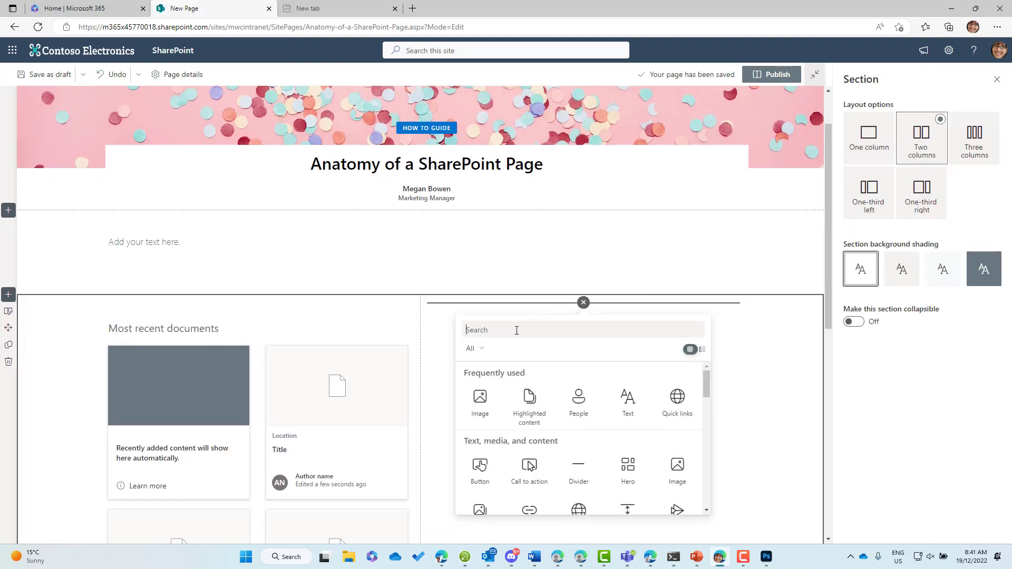
pyautogui.write('Meet thje Tea')
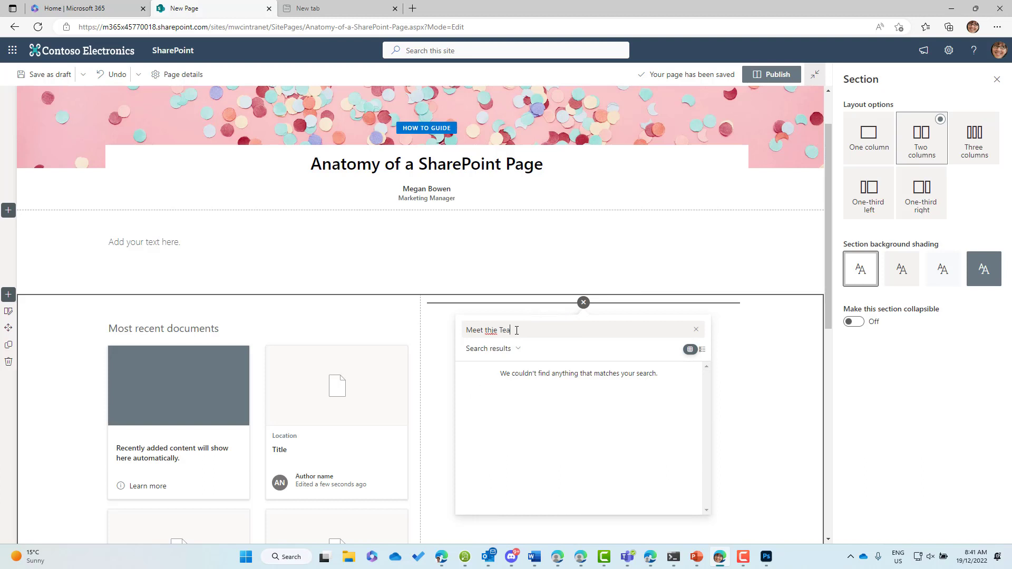
pyautogui.write('m')
pyautogui.press('Left')
pyautogui.press('Left')
pyautogui.press('Left')
pyautogui.press('Left')
pyautogui.press('Left')
pyautogui.press('Left')
pyautogui.press('BackSpace')
pyautogui.moveTo(558, 331); pyautogui.dragTo(465, 330)
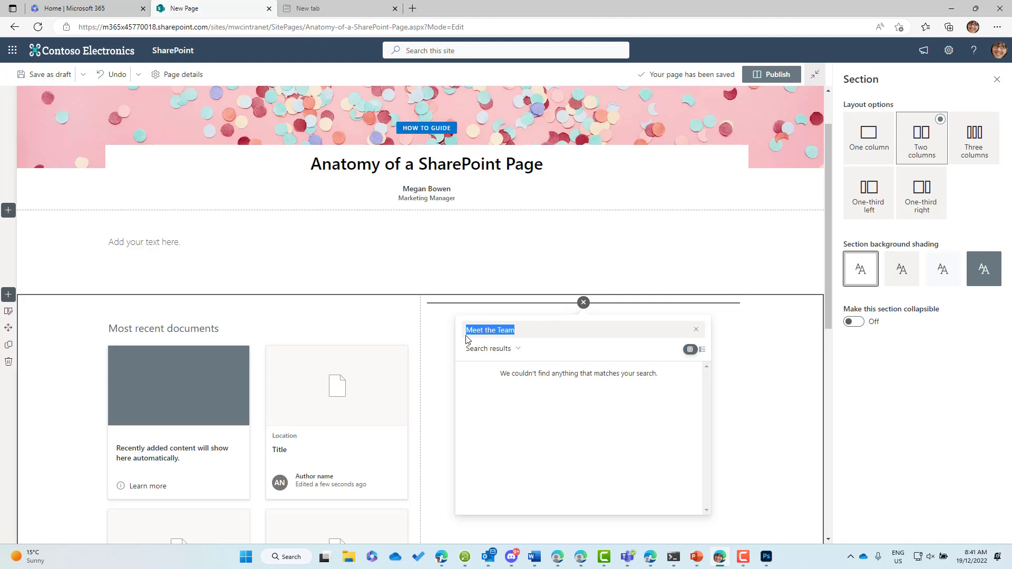
# Search the web parts for "Peopl", add the People web part to the second column and title it "Meet the Team".
pyautogui.write('Peopl')
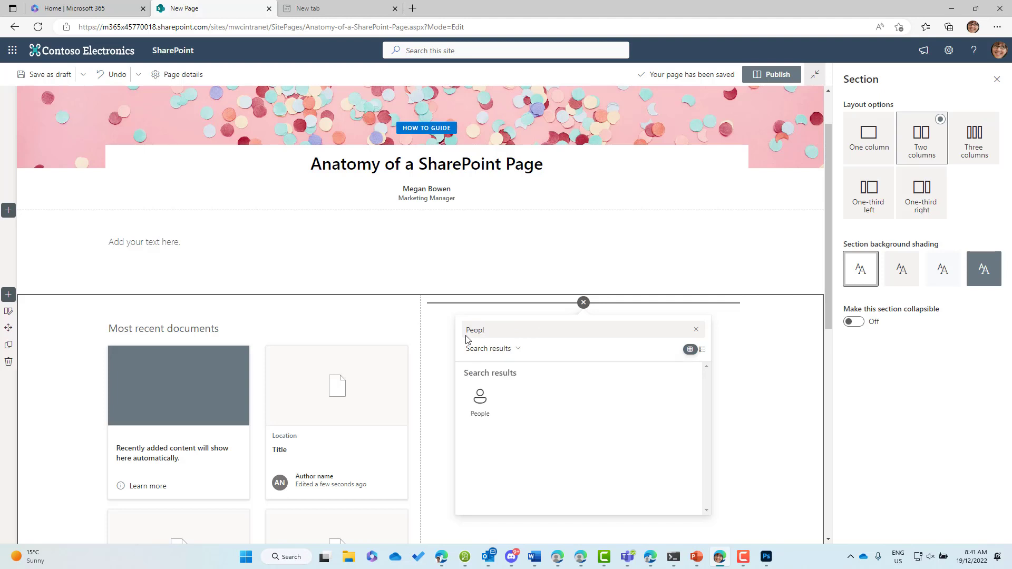
pyautogui.click(479, 408)
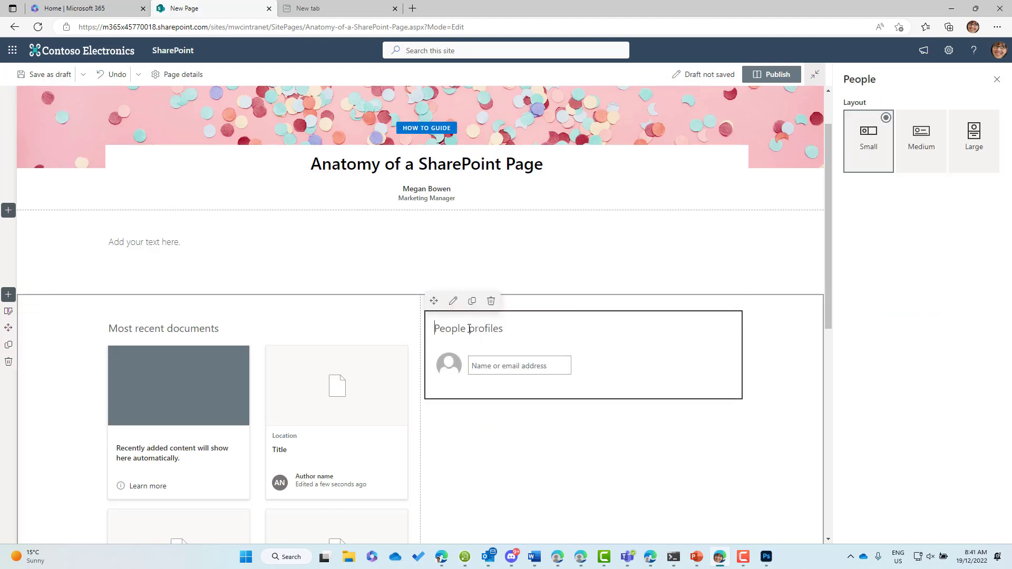
pyautogui.write('Meet the Team')
# Add four colleagues' profiles to the Meet the Team web part, looking up each by first name.
pyautogui.click(485, 365)
pyautogui.write('nest')
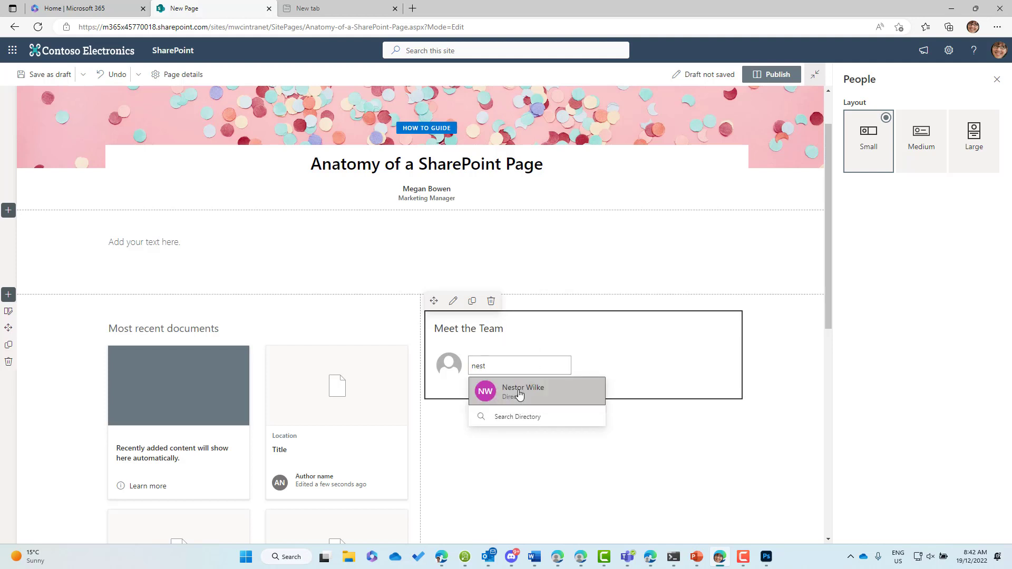
pyautogui.click(520, 391)
pyautogui.write('adele')
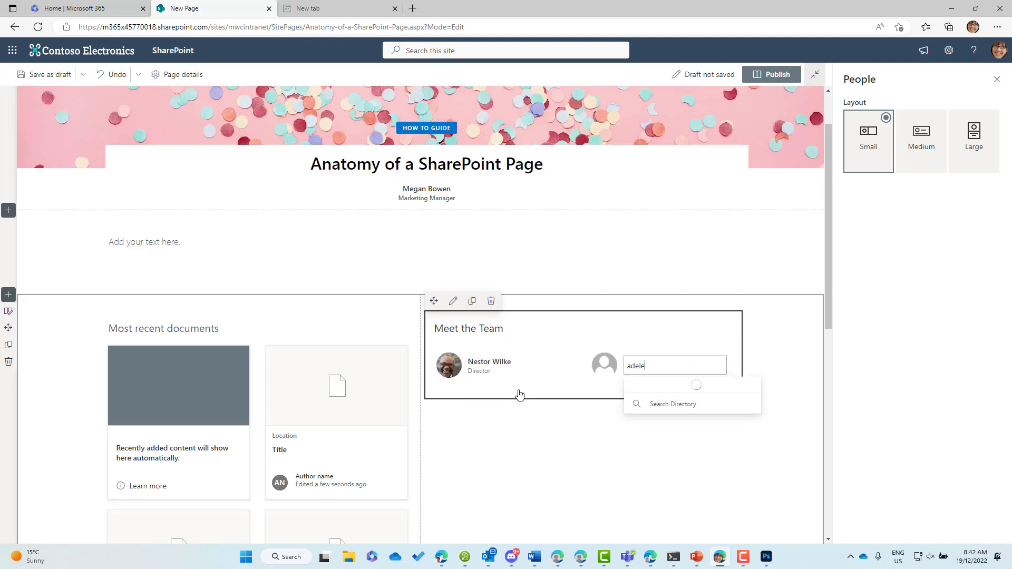
pyautogui.click(663, 401)
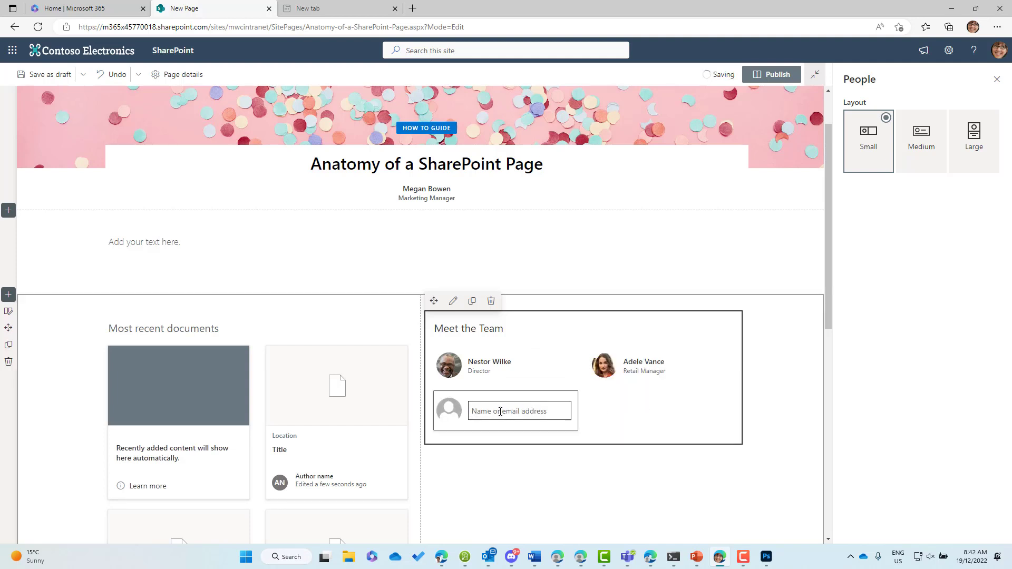
pyautogui.write('mega')
pyautogui.click(519, 450)
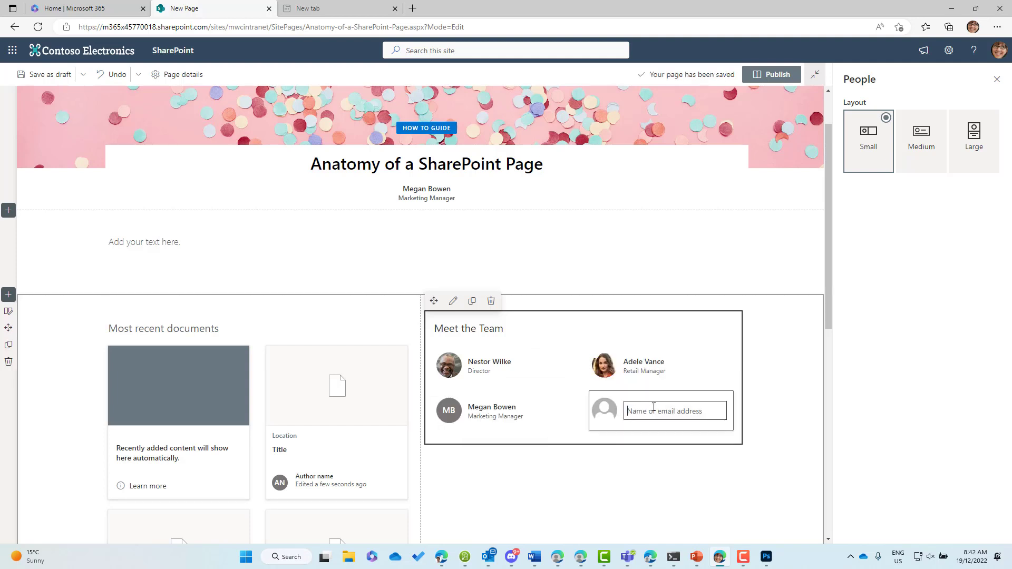
pyautogui.write('alex')
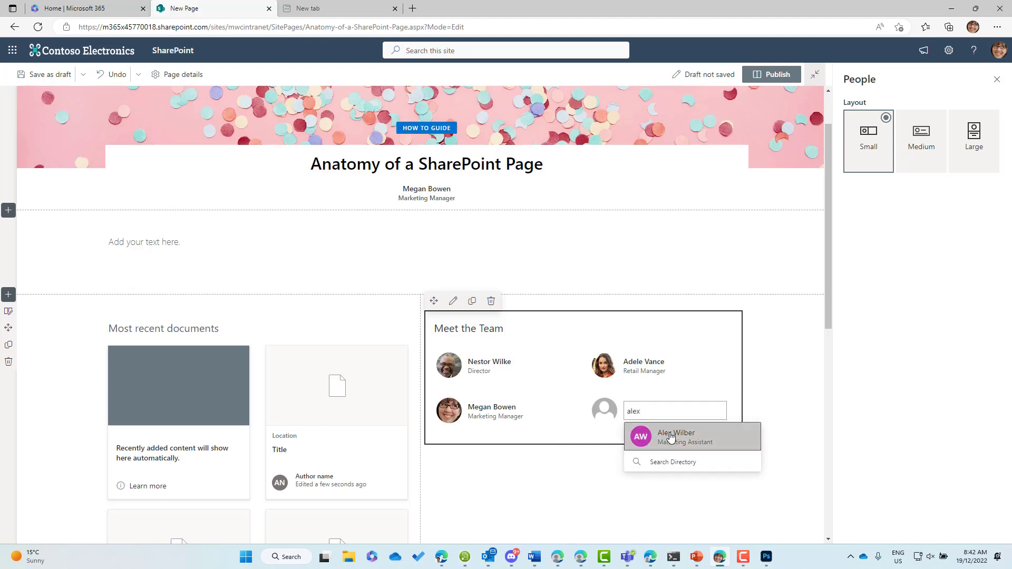
pyautogui.click(669, 437)
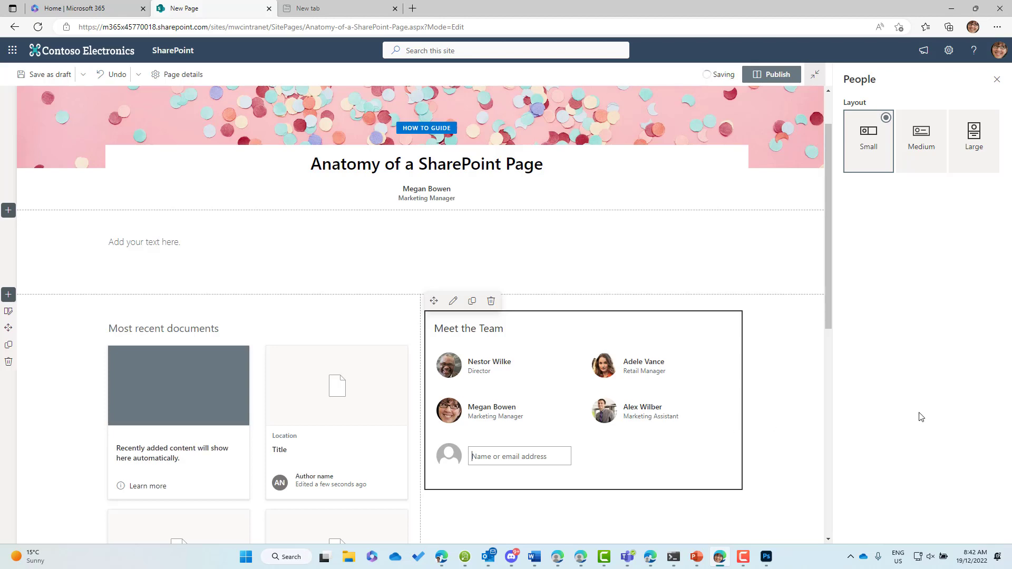
# Examine the text web part's formatting options and the Highlighted content web part's source, filter, sort and layout settings.
pyautogui.scroll(1, 763, 400)
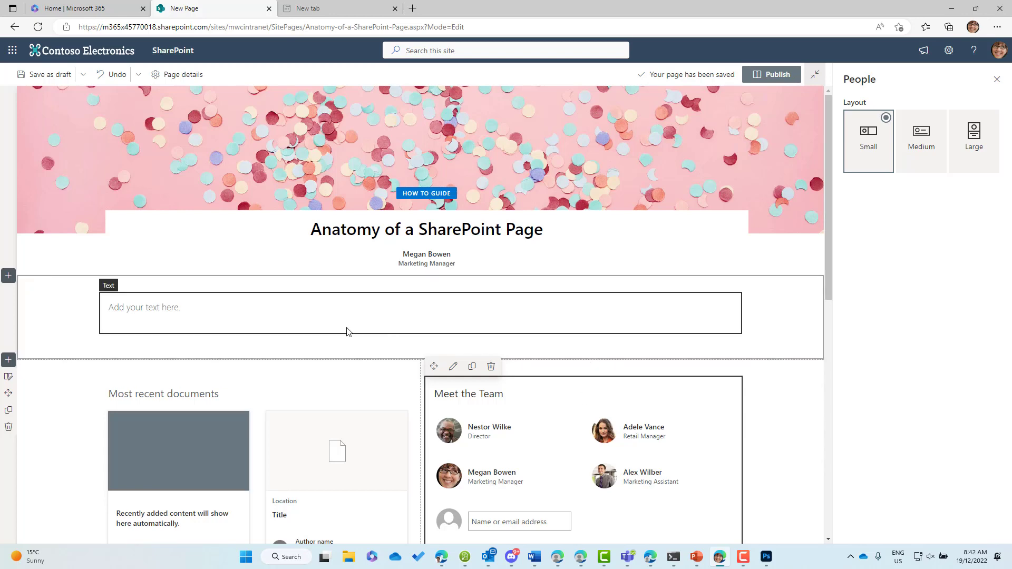
pyautogui.click(340, 322)
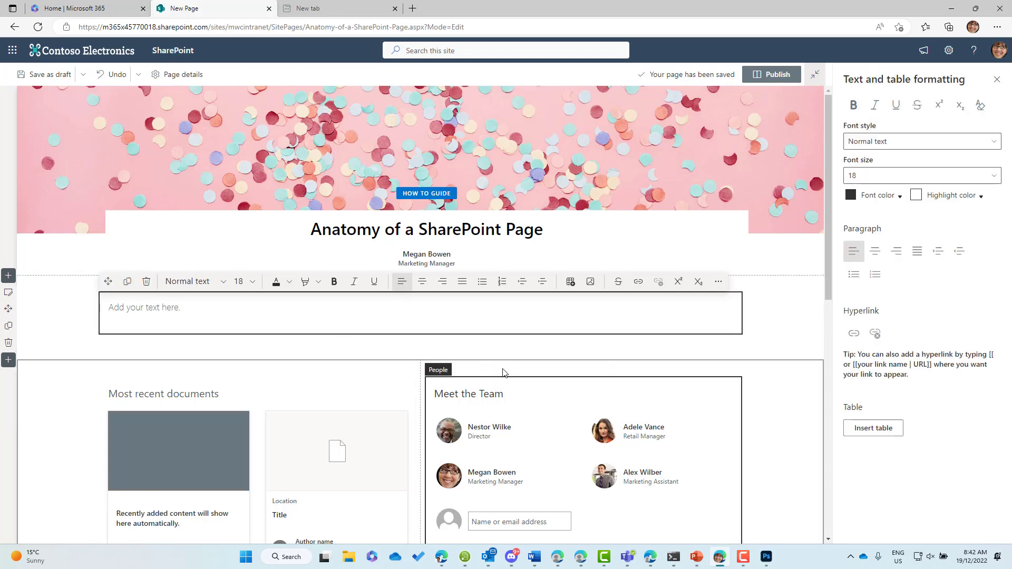
pyautogui.scroll(-2, 287, 365)
pyautogui.scroll(-2, 288, 365)
pyautogui.click(271, 346)
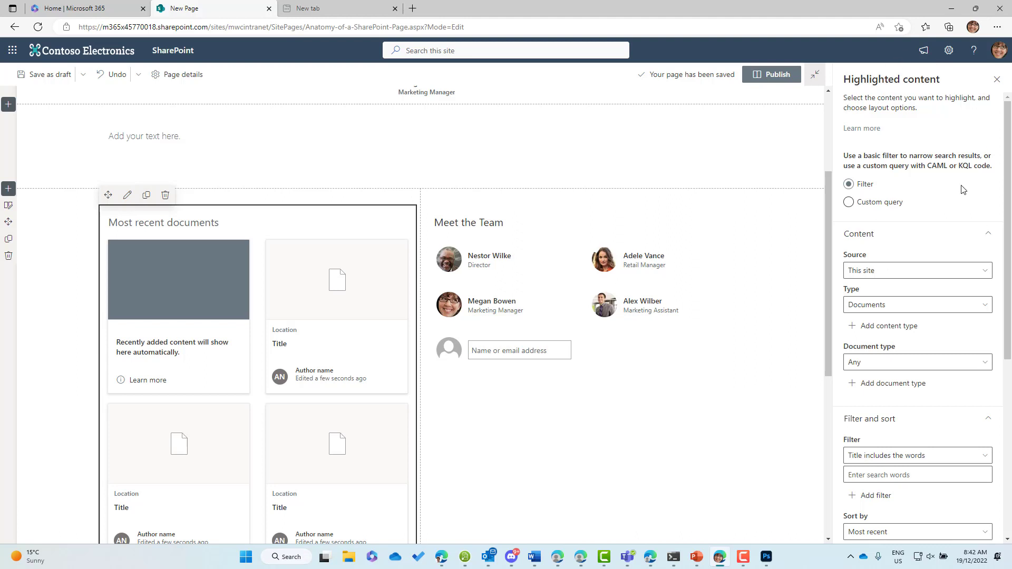
pyautogui.scroll(-1, 918, 88)
pyautogui.scroll(-5, 908, 180)
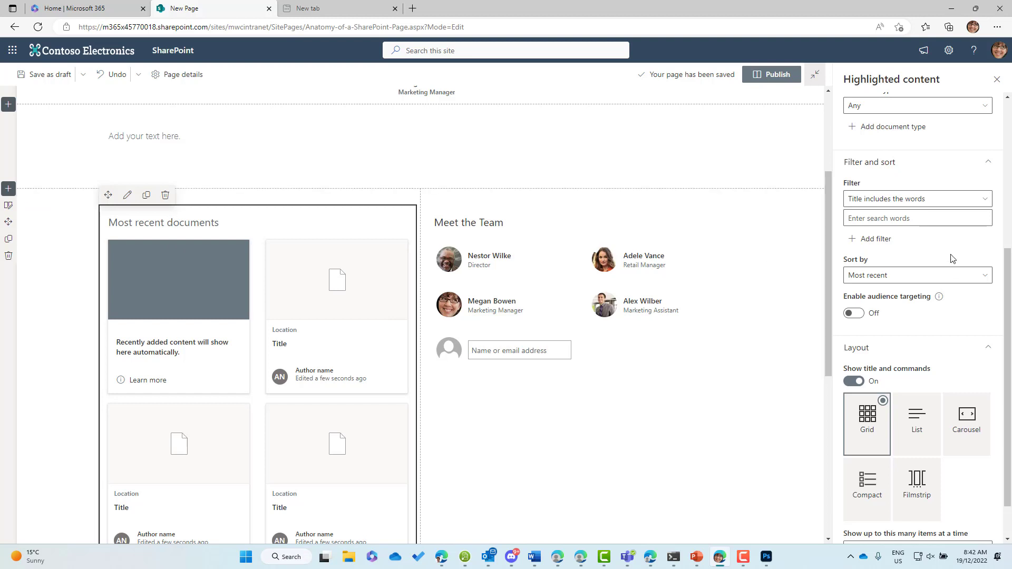
pyautogui.scroll(4, 945, 252)
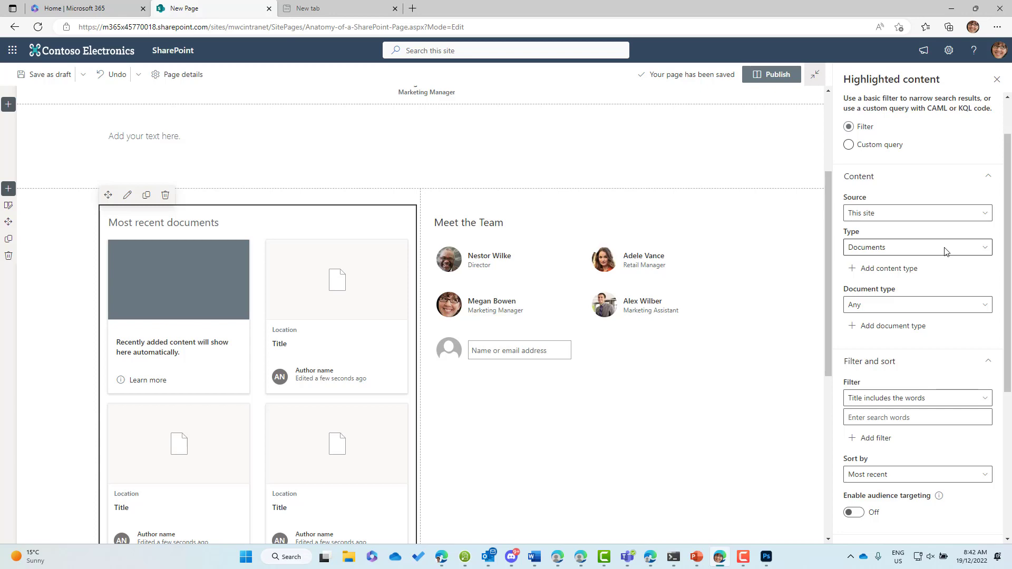
pyautogui.scroll(-1, 946, 251)
pyautogui.scroll(2, 945, 251)
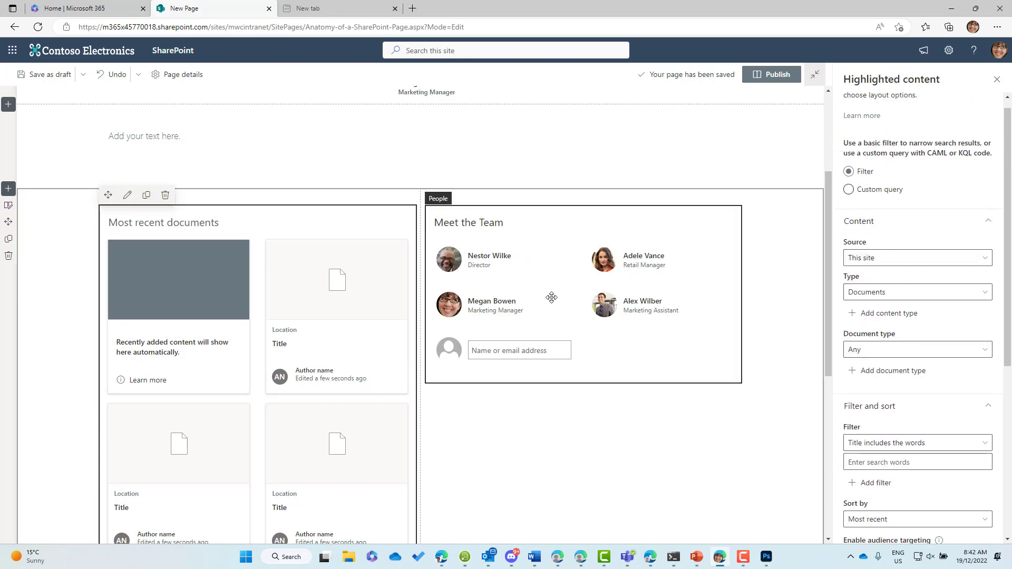
# Compare the formatting options of the text web part with the layout options of the People web part.
pyautogui.scroll(-1, 551, 298)
pyautogui.scroll(3, 549, 296)
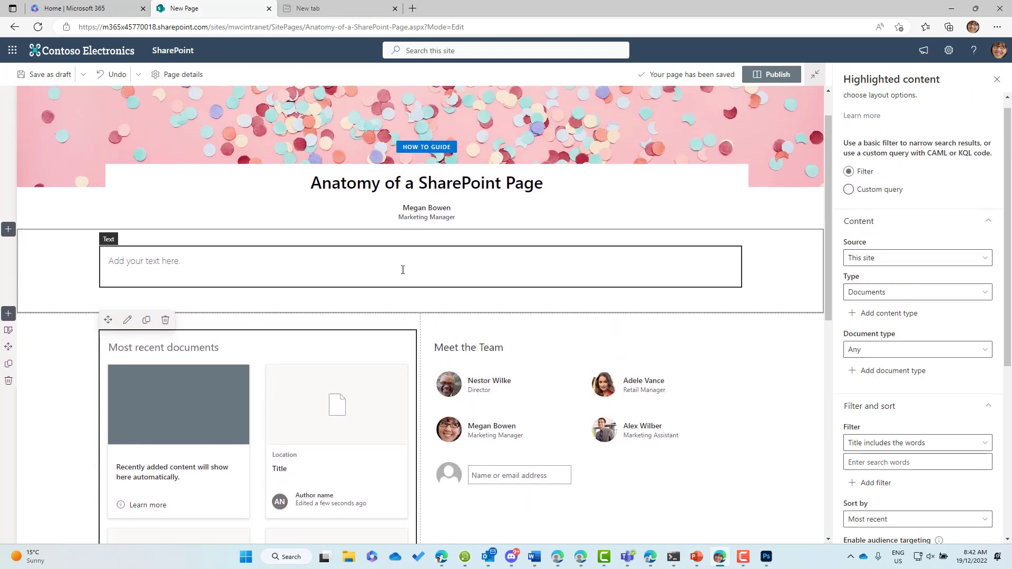
pyautogui.click(403, 270)
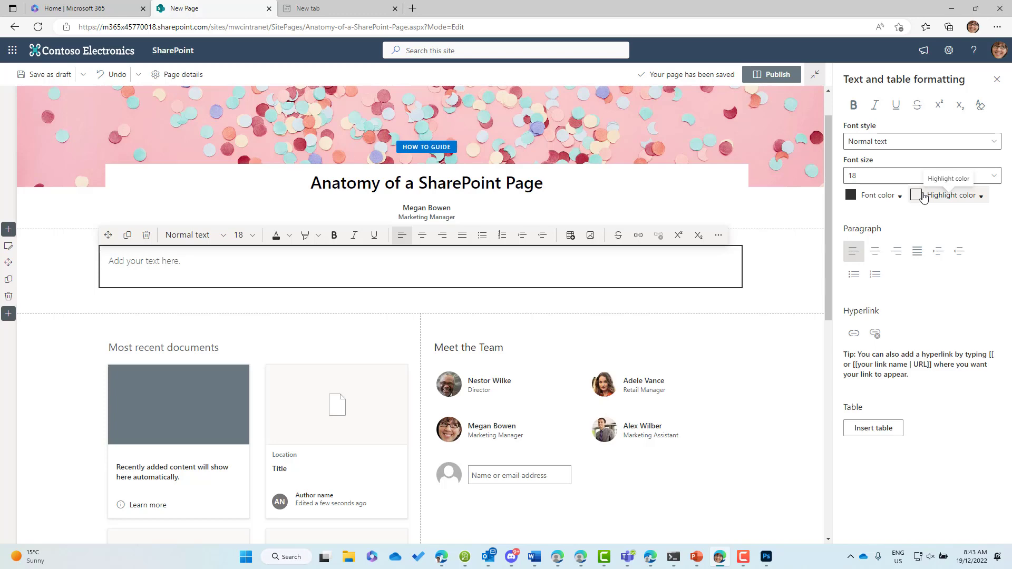
pyautogui.click(549, 359)
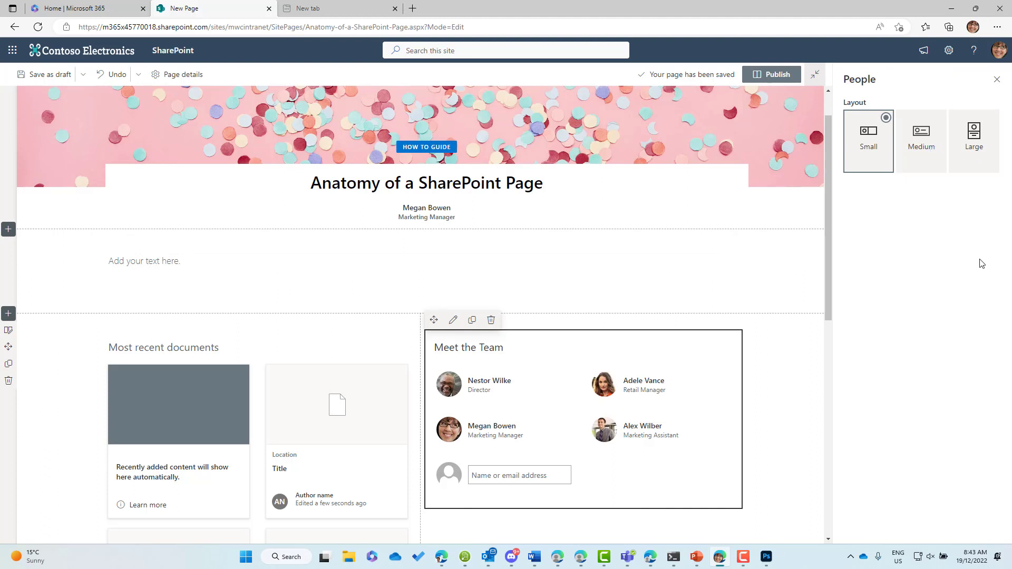
# Add a Quick links web part below the Meet the Team web part in the second column of the two-column section.
pyautogui.scroll(-3, 592, 406)
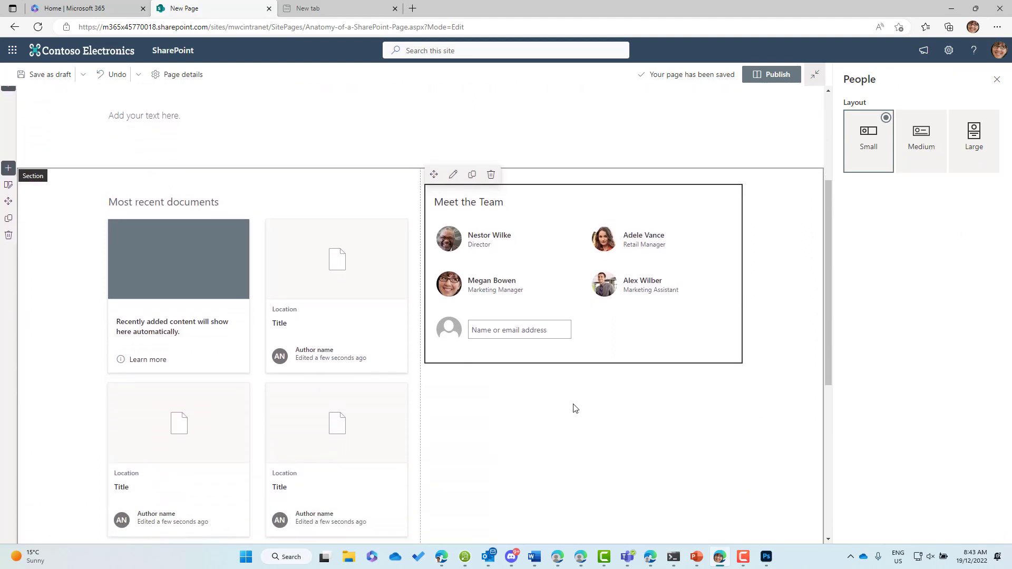
pyautogui.click(583, 372)
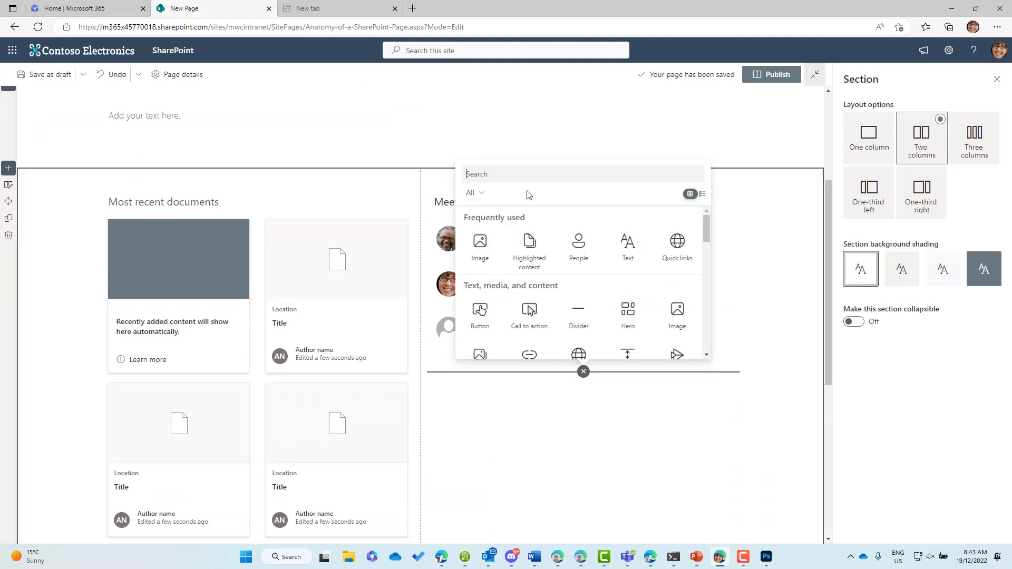
pyautogui.click(677, 246)
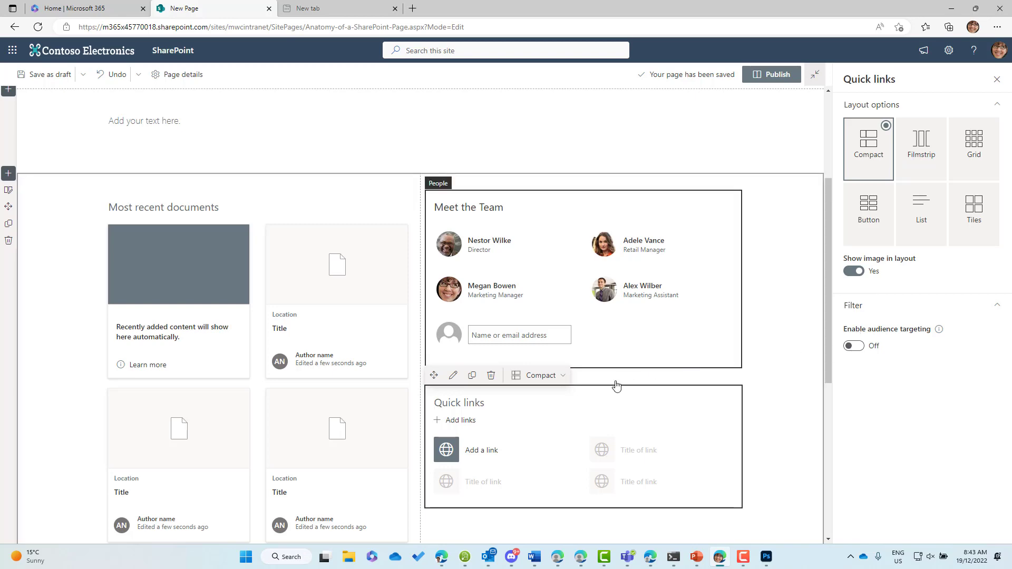
pyautogui.scroll(-5, 580, 409)
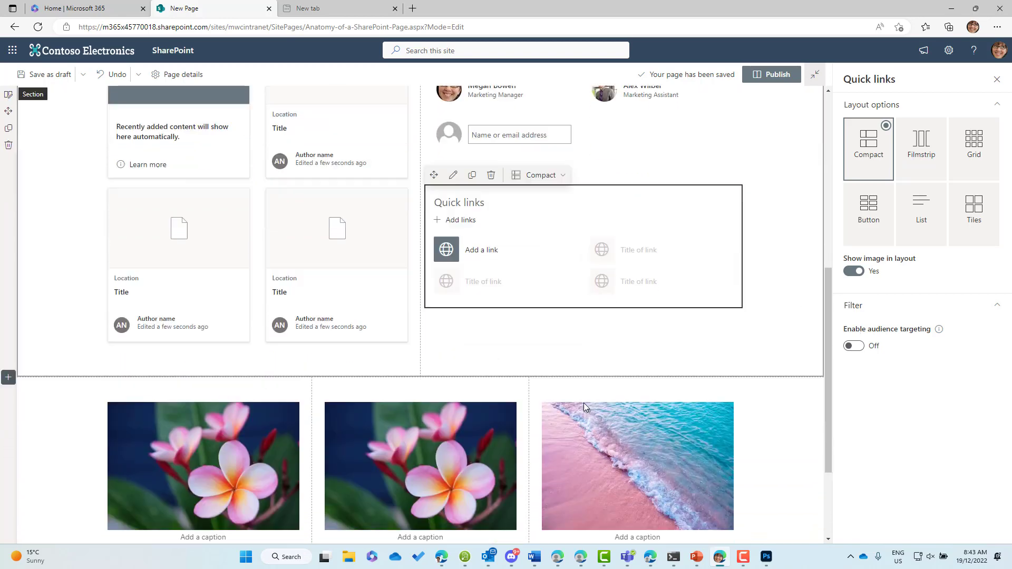
# Review the layout, alignment, text and alternative text settings of the page's title area.
pyautogui.scroll(3, 583, 403)
pyautogui.scroll(5, 585, 402)
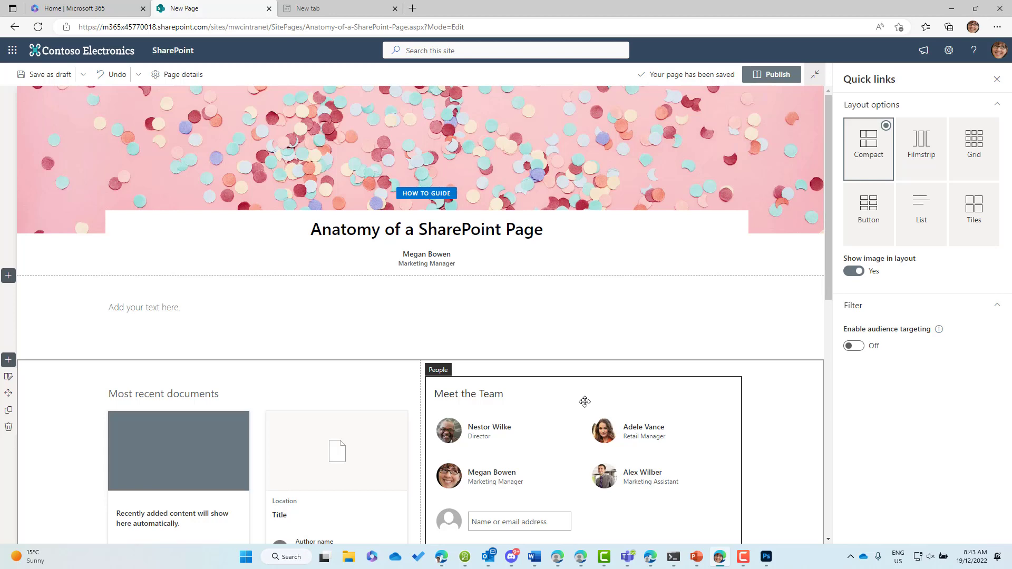
pyautogui.click(378, 90)
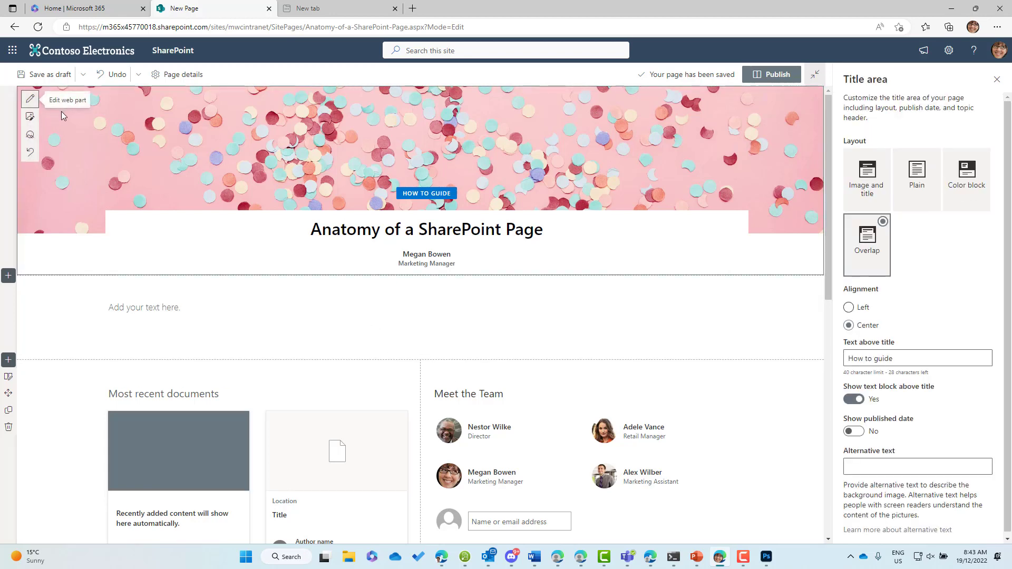
pyautogui.scroll(-1, 876, 224)
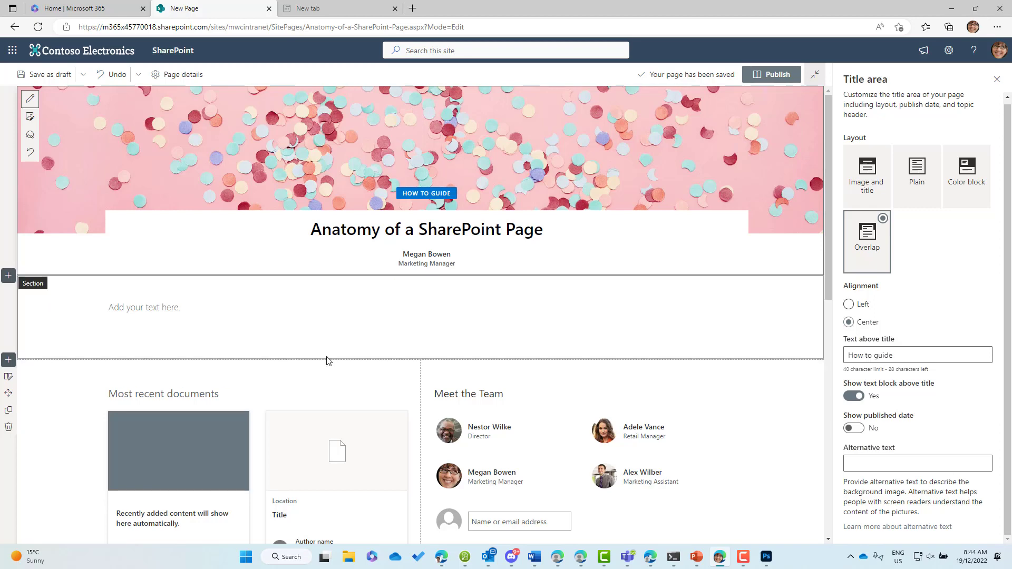
# Apply the light grey background shading to the one-column text section below the title area.
pyautogui.click(45, 298)
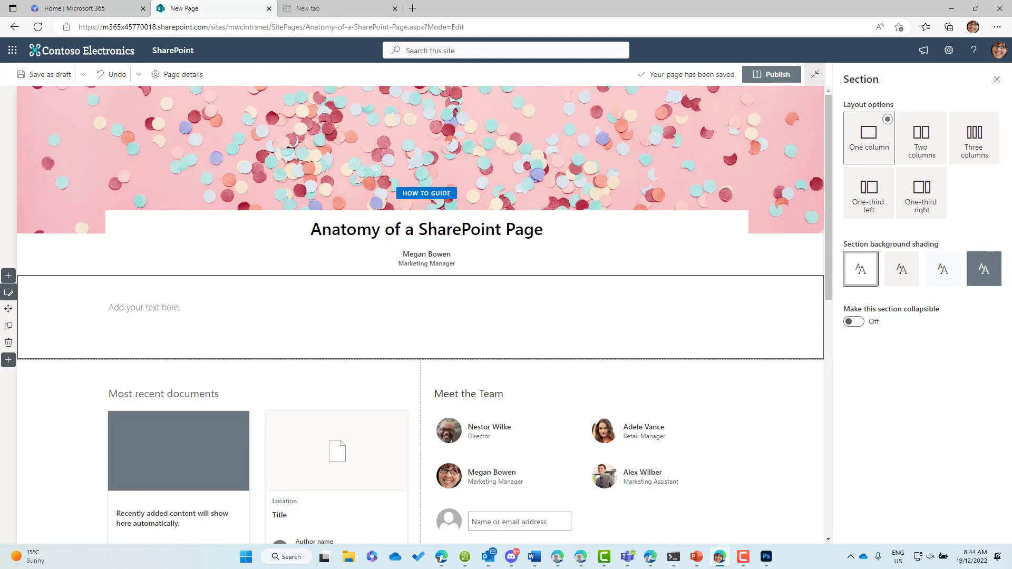
pyautogui.click(903, 268)
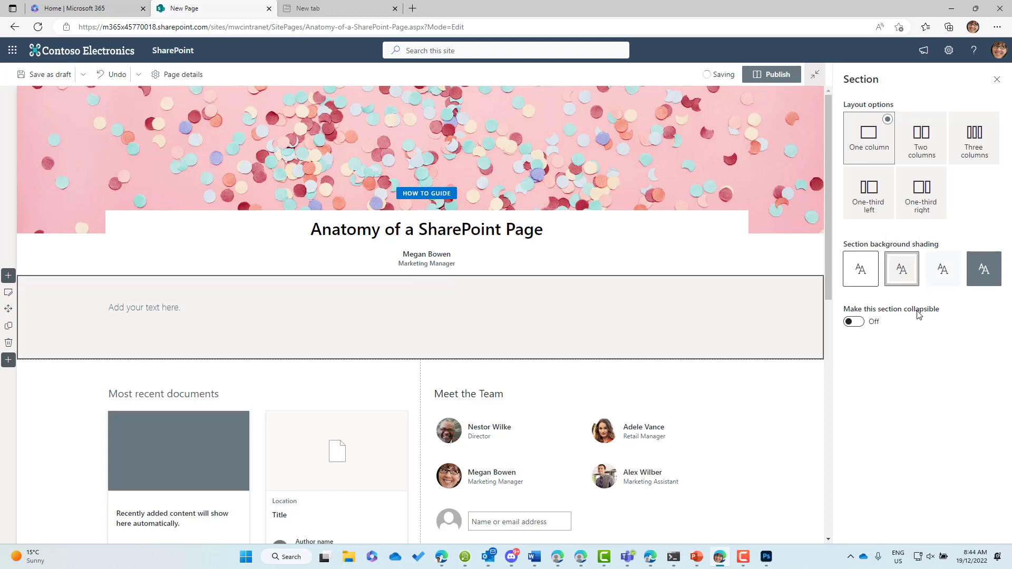
pyautogui.scroll(-1, 785, 369)
pyautogui.scroll(-1, 785, 369)
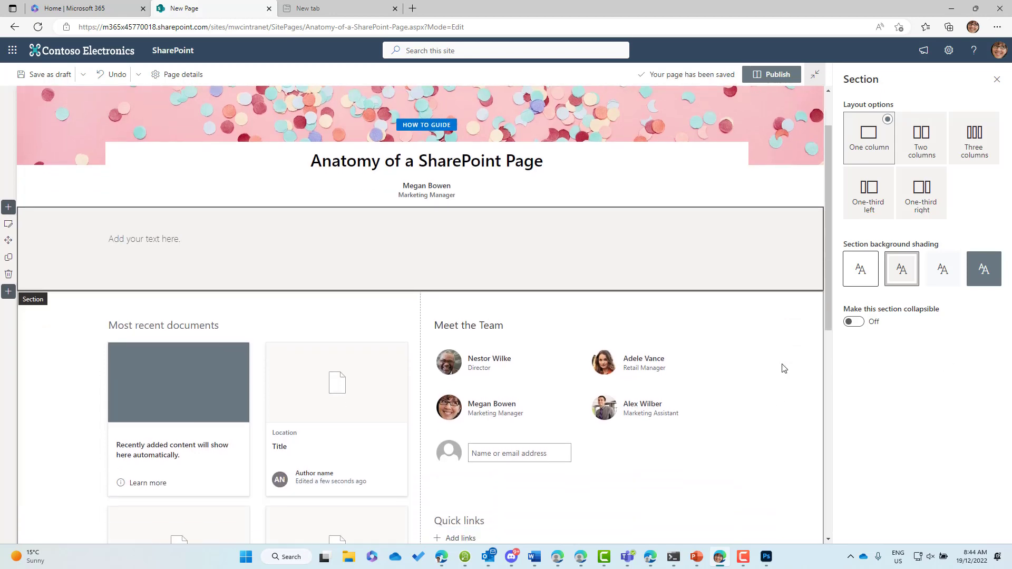